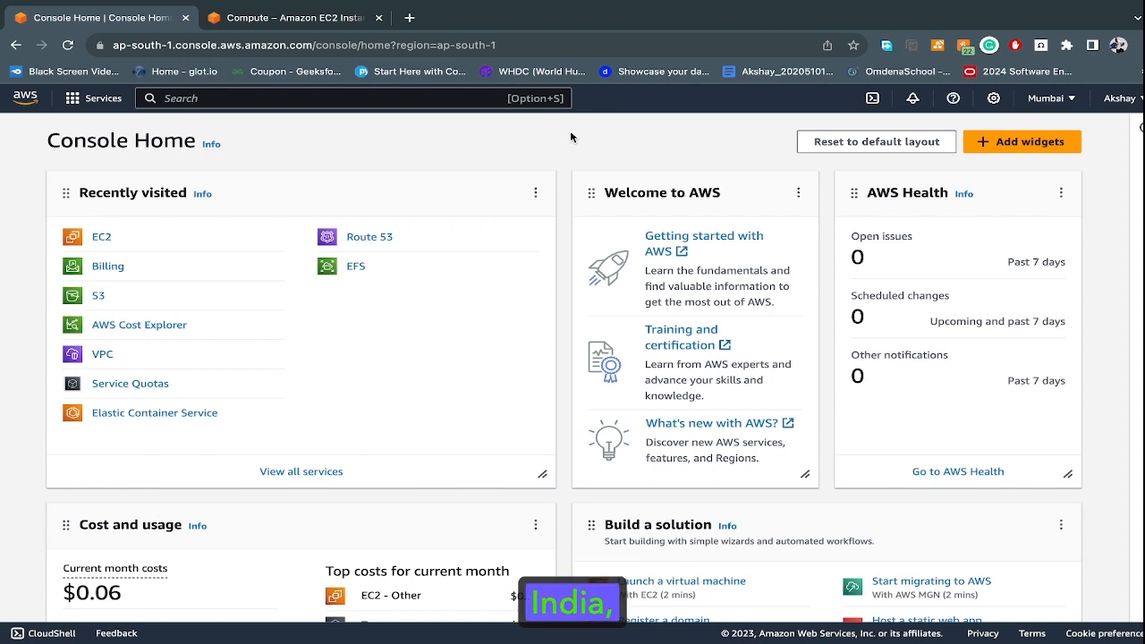
# - Check the available AWS regions and browse the complete alphabetical list of services down to the EC2 entry
pyautogui.click(1048, 98)
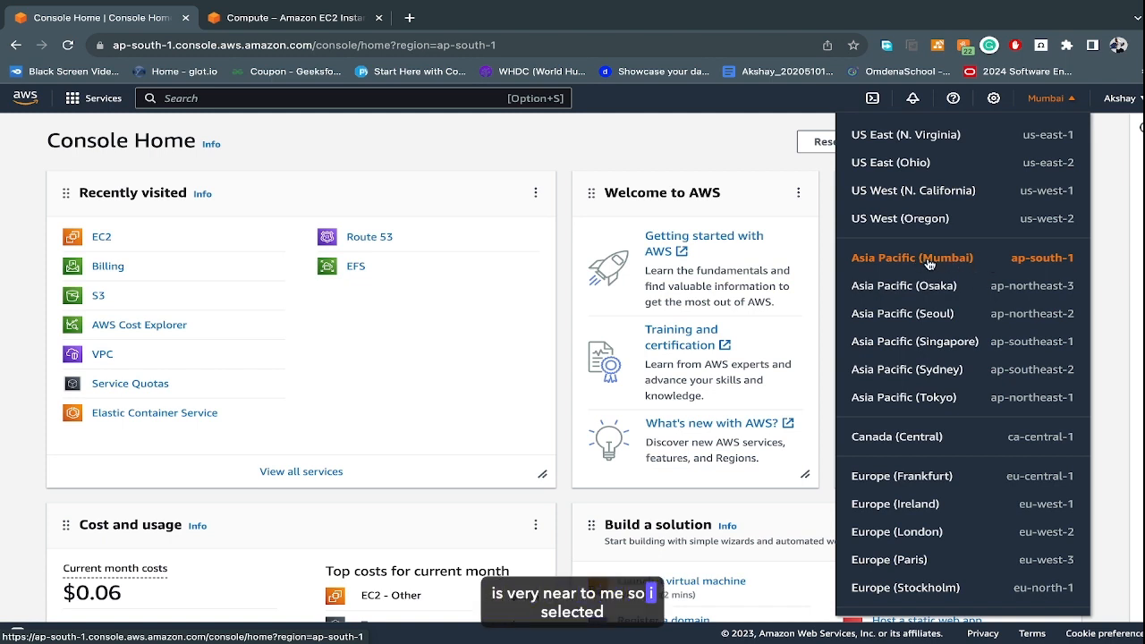
pyautogui.click(502, 154)
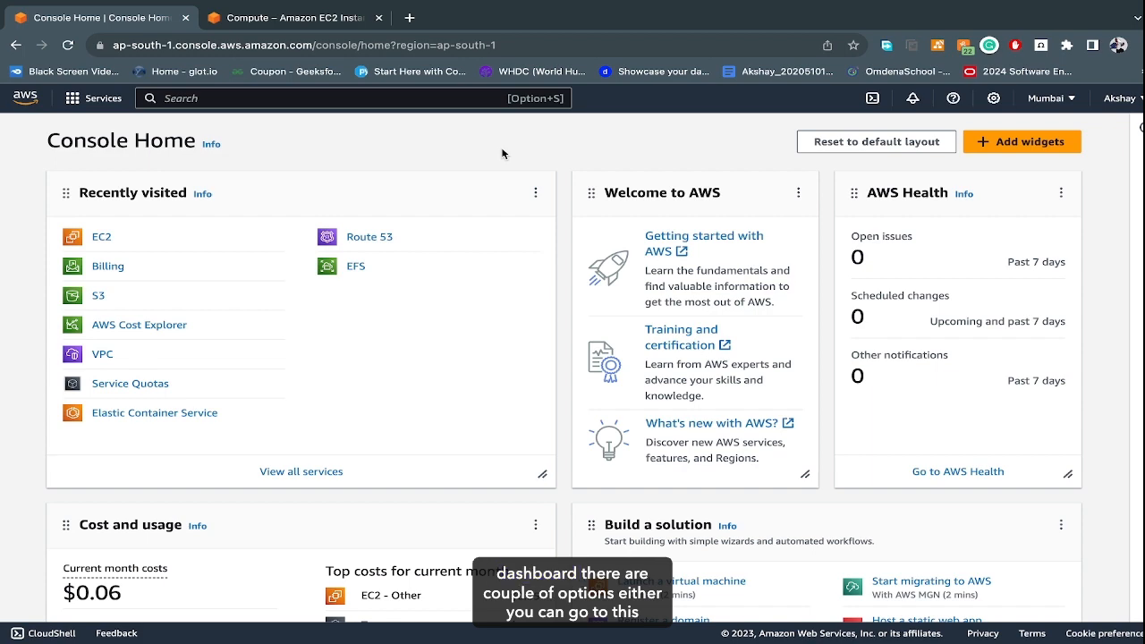
pyautogui.click(88, 99)
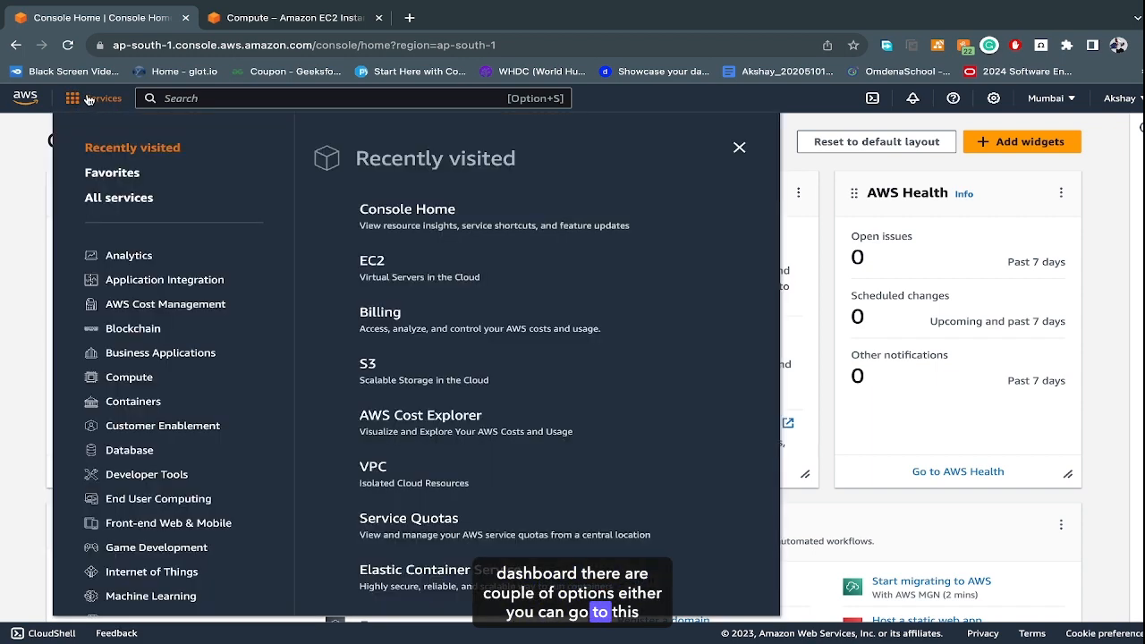
pyautogui.click(115, 202)
pyautogui.scroll(-20, 396, 325)
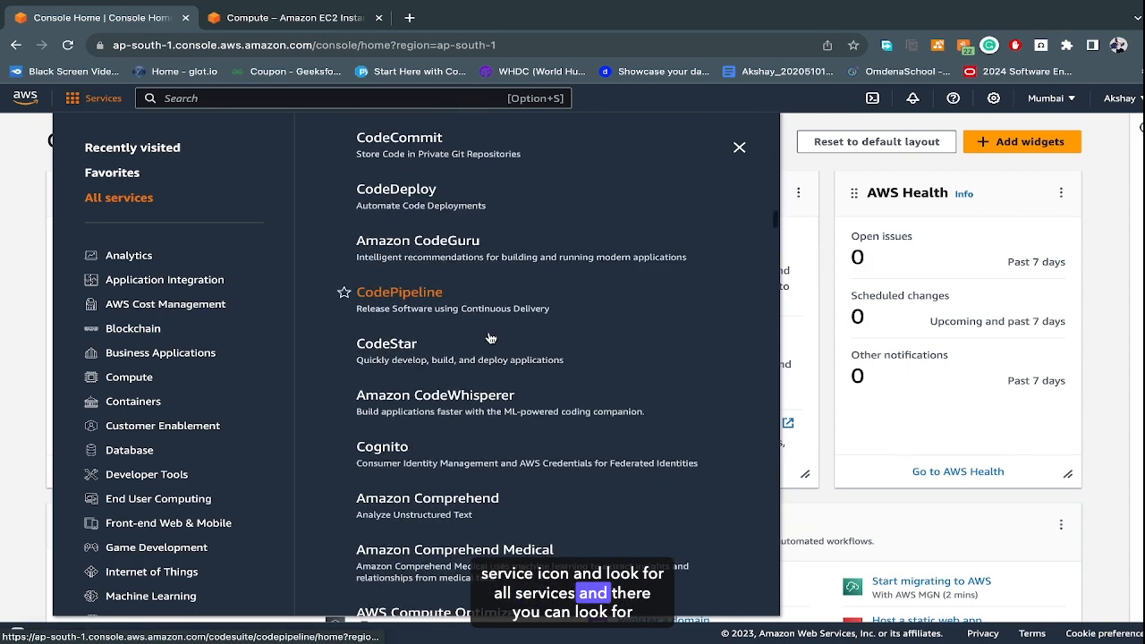
pyautogui.scroll(-15, 490, 337)
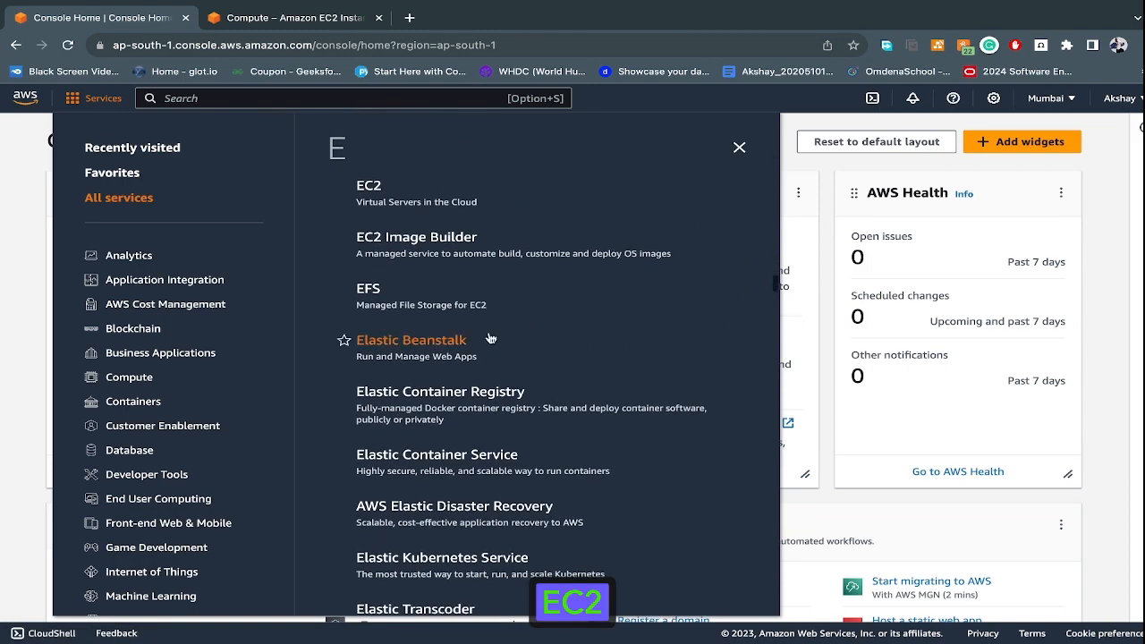
pyautogui.click(4, 307)
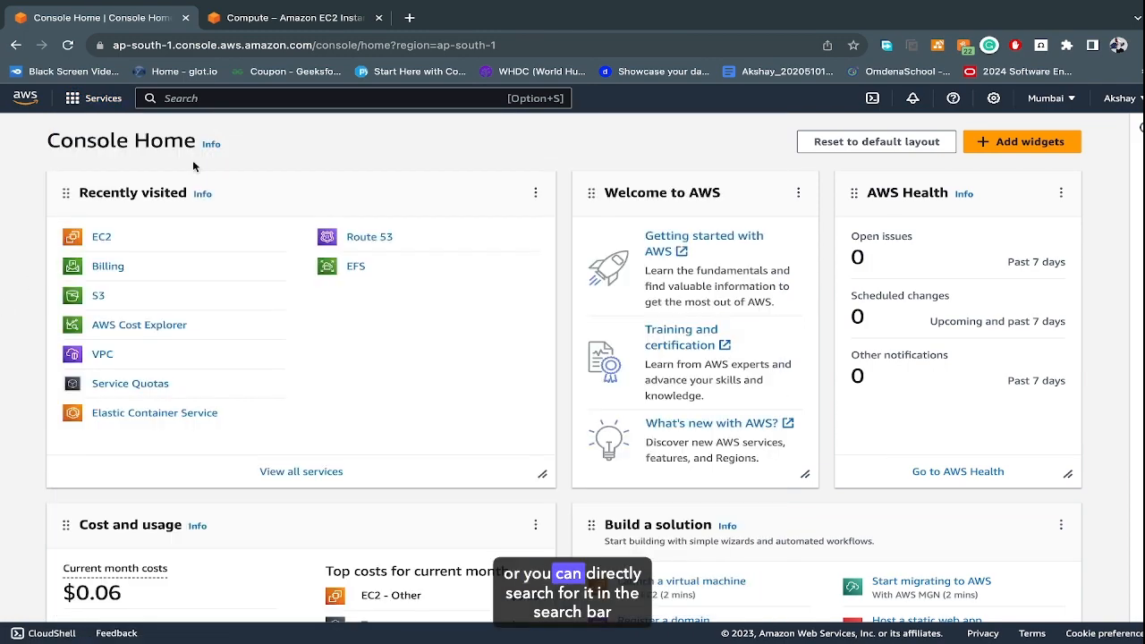
# - Search the AWS console for "ec2" and dismiss the results
pyautogui.click(207, 98)
pyautogui.write('ec2')
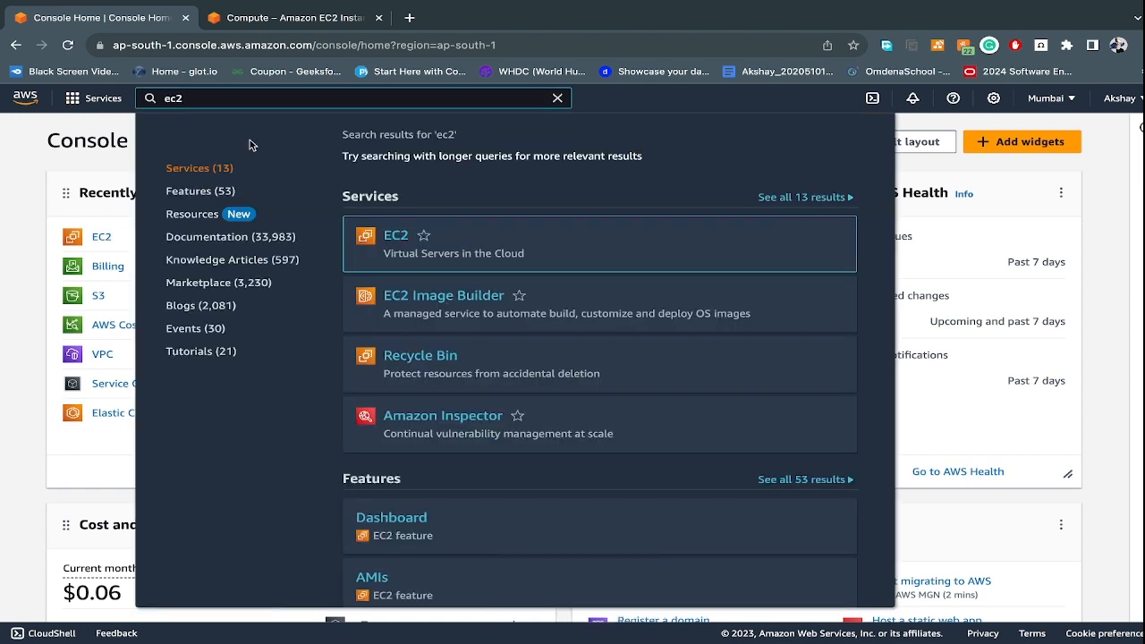
pyautogui.click(22, 208)
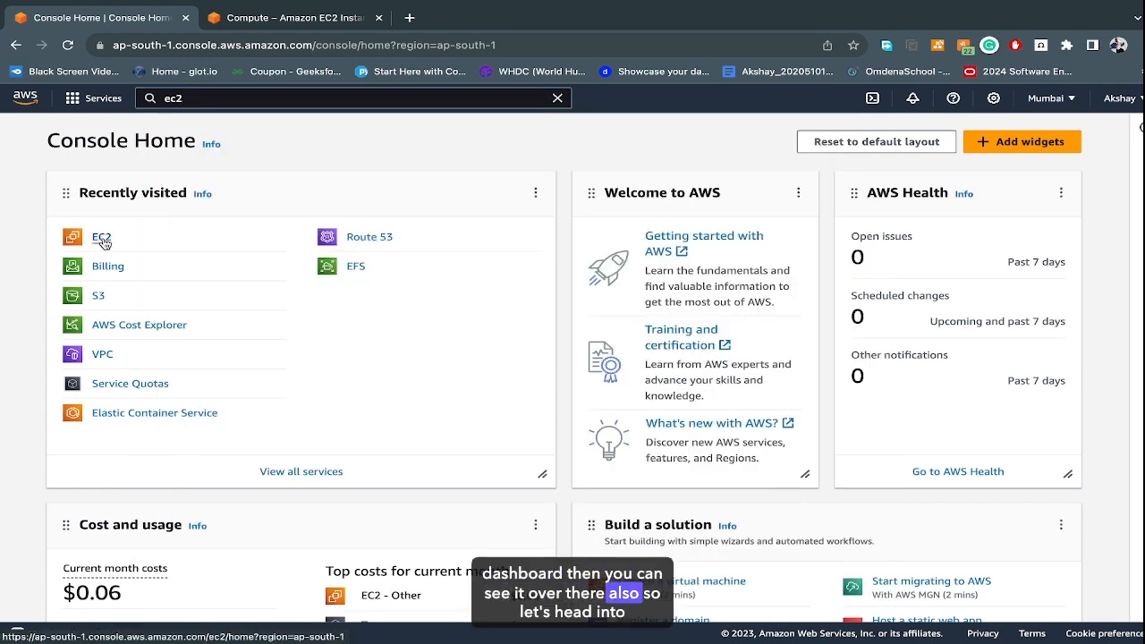
# - Open the EC2 dashboard and start launching a new instance named "my_insta"
pyautogui.click(102, 240)
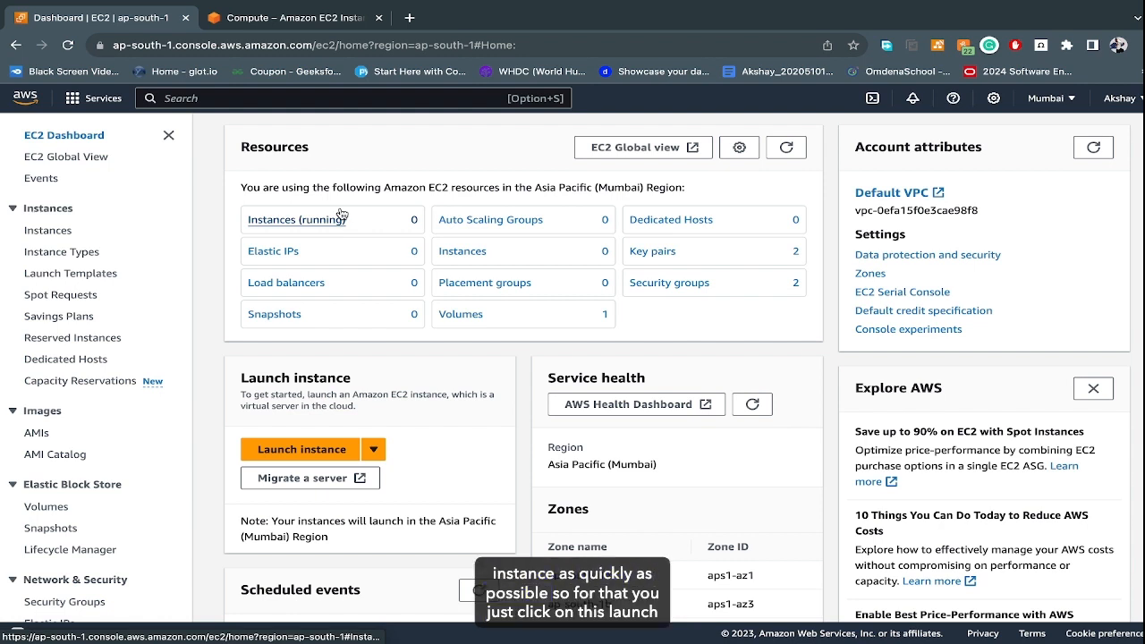
pyautogui.click(298, 450)
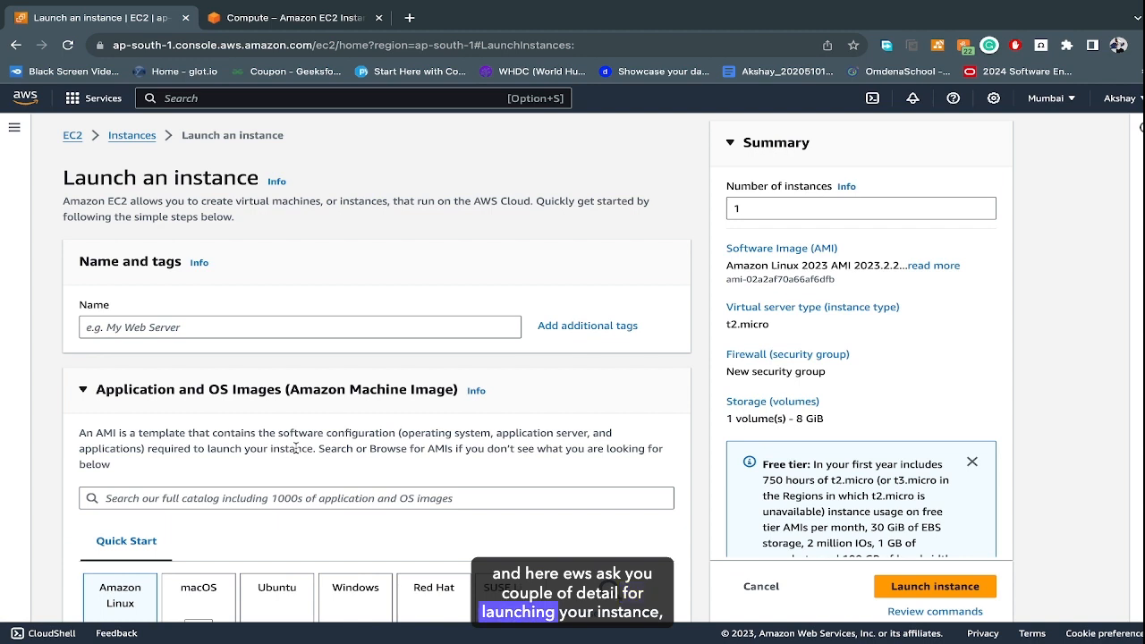
pyautogui.click(109, 318)
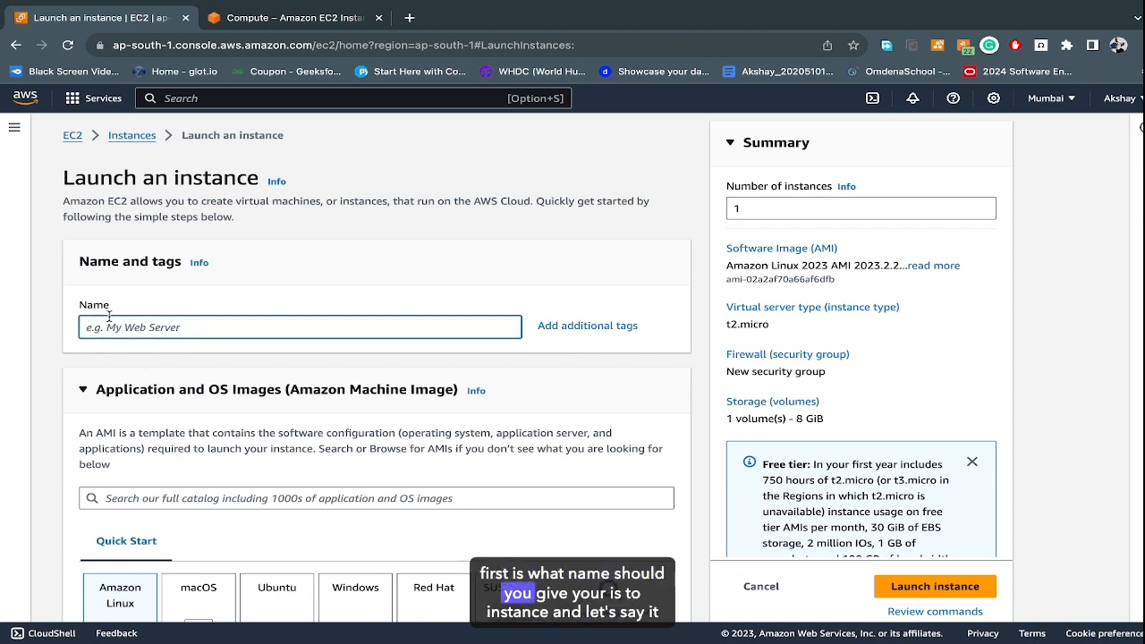
pyautogui.write('my_')
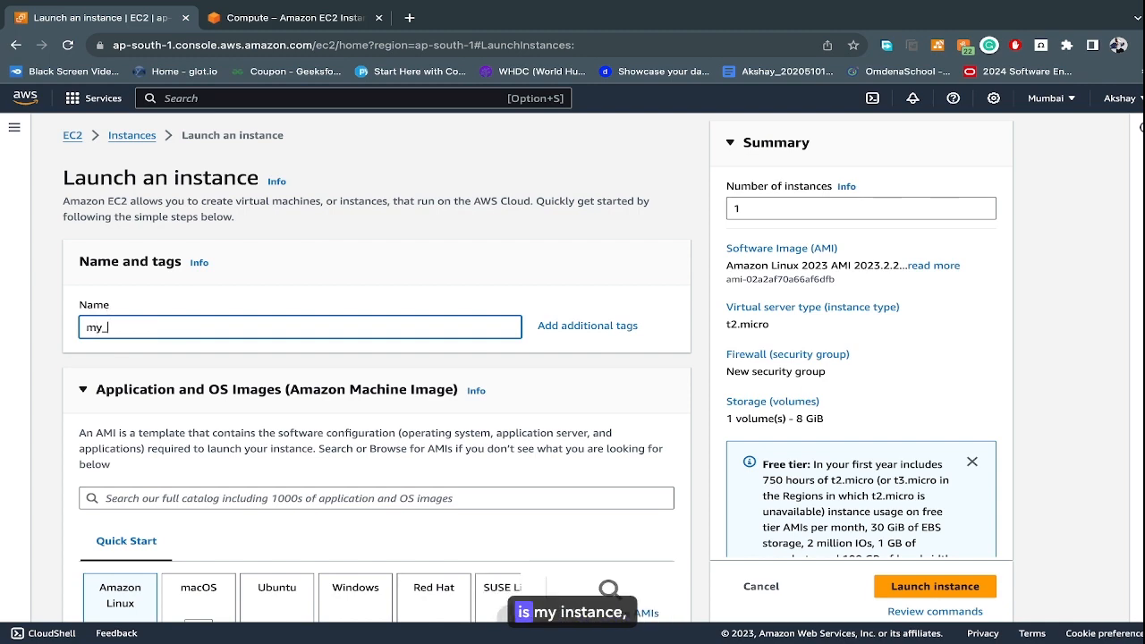
pyautogui.write('instac')
pyautogui.press('BackSpace')
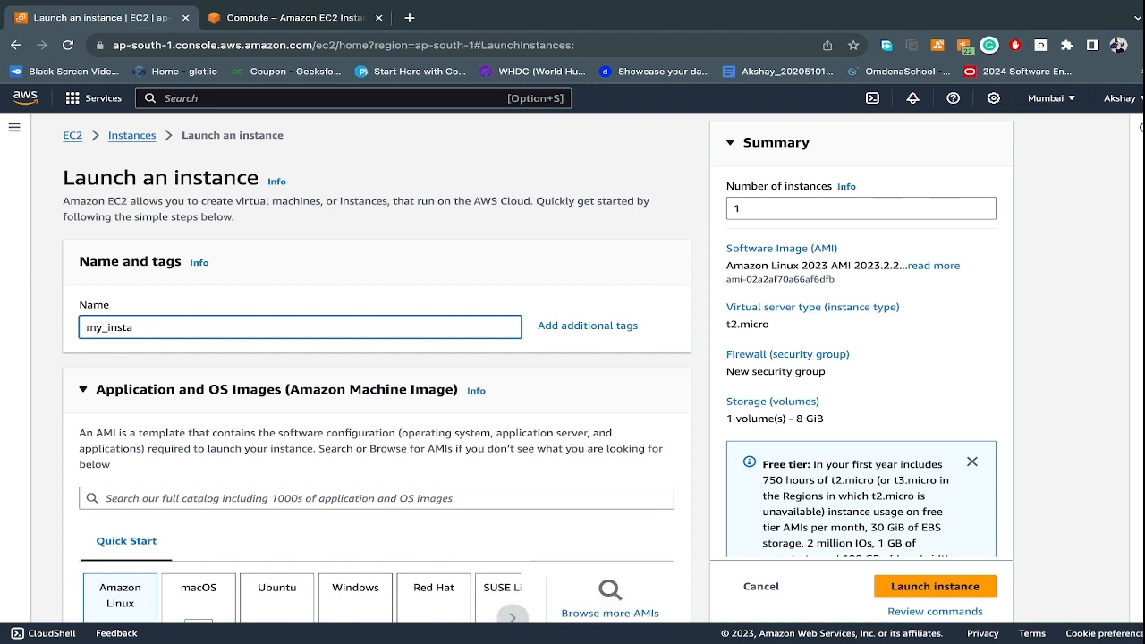
# - Examine the quick-start operating system images and the Amazon Linux AMI versions with their free tier labels, keeping the current selection
pyautogui.scroll(-3, 438, 320)
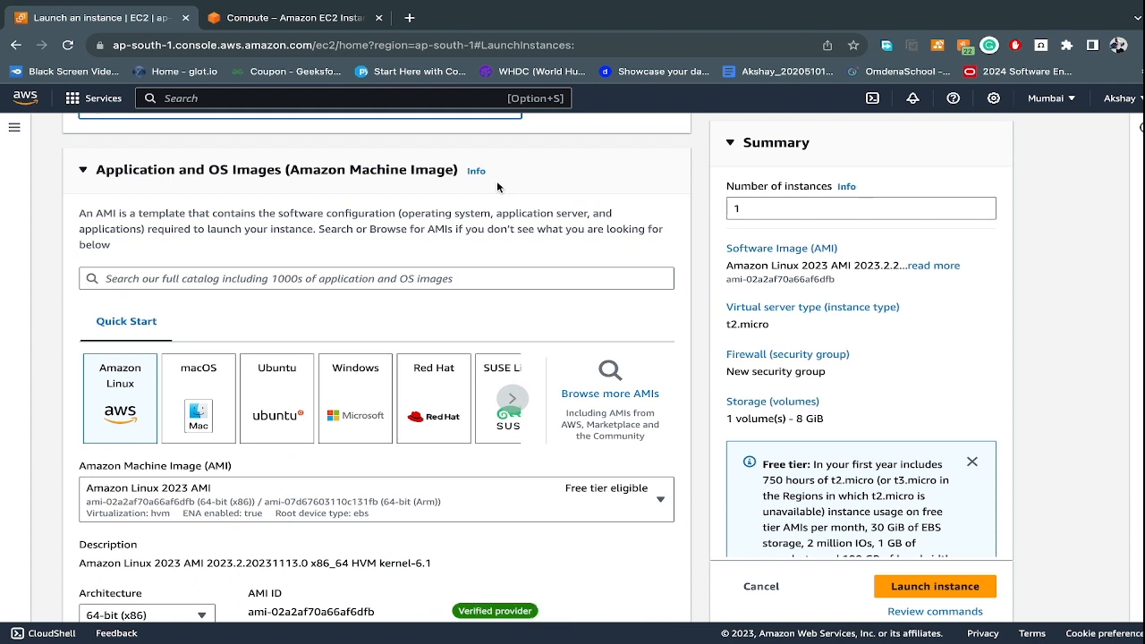
pyautogui.scroll(-1, 438, 331)
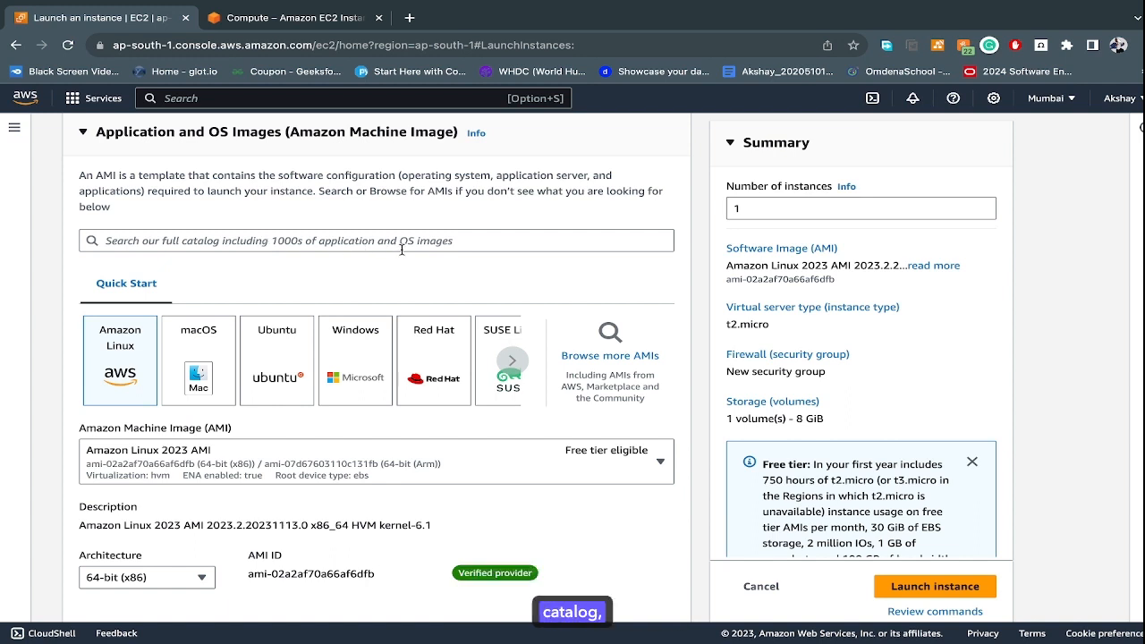
pyautogui.scroll(-1, 378, 352)
pyautogui.scroll(1, 379, 353)
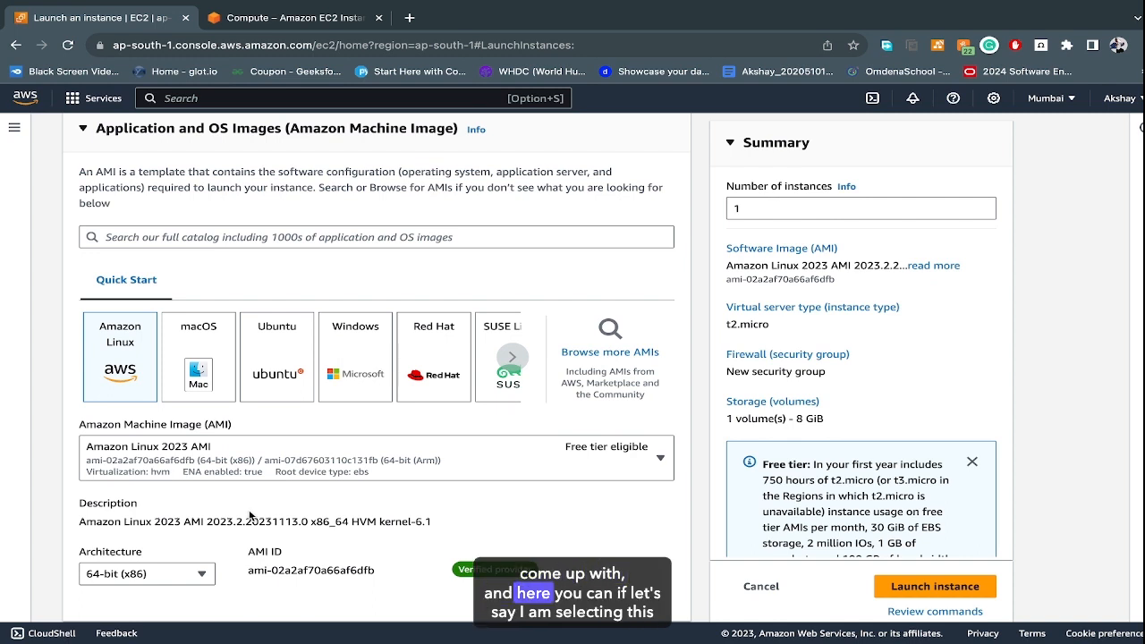
pyautogui.scroll(-1, 269, 358)
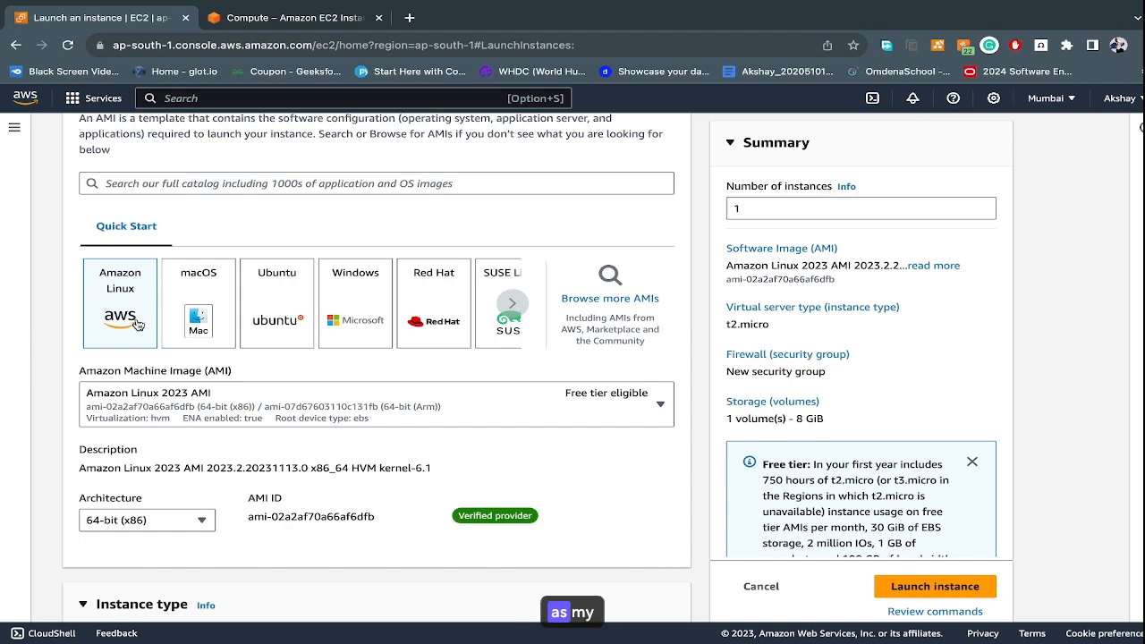
pyautogui.scroll(-1, 361, 334)
pyautogui.click(361, 334)
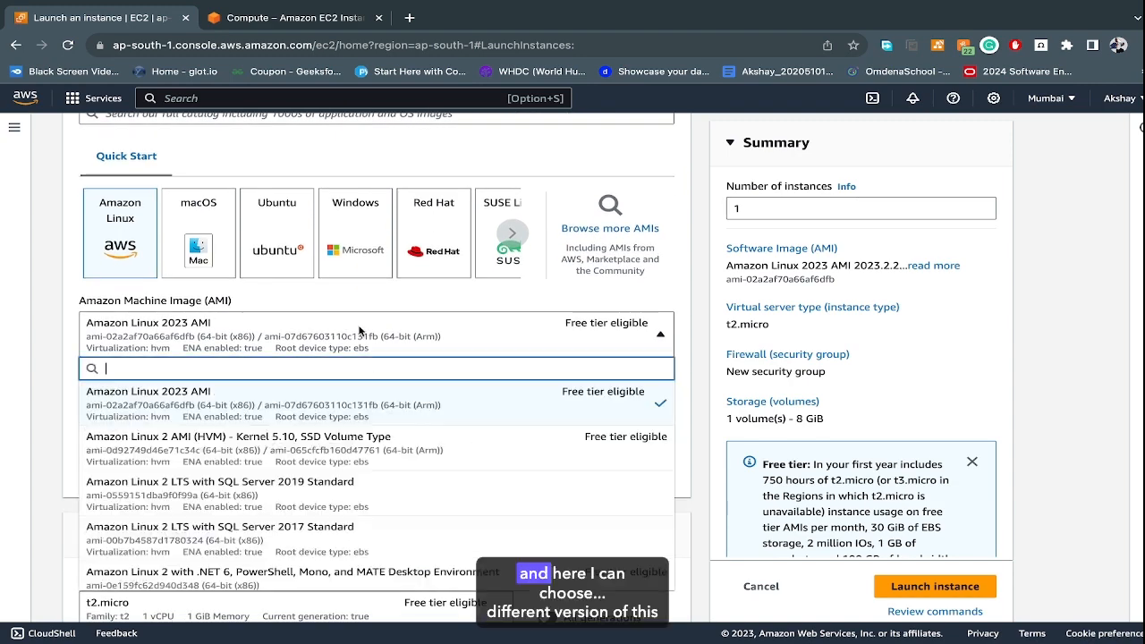
pyautogui.scroll(-2, 257, 474)
pyautogui.scroll(2, 256, 474)
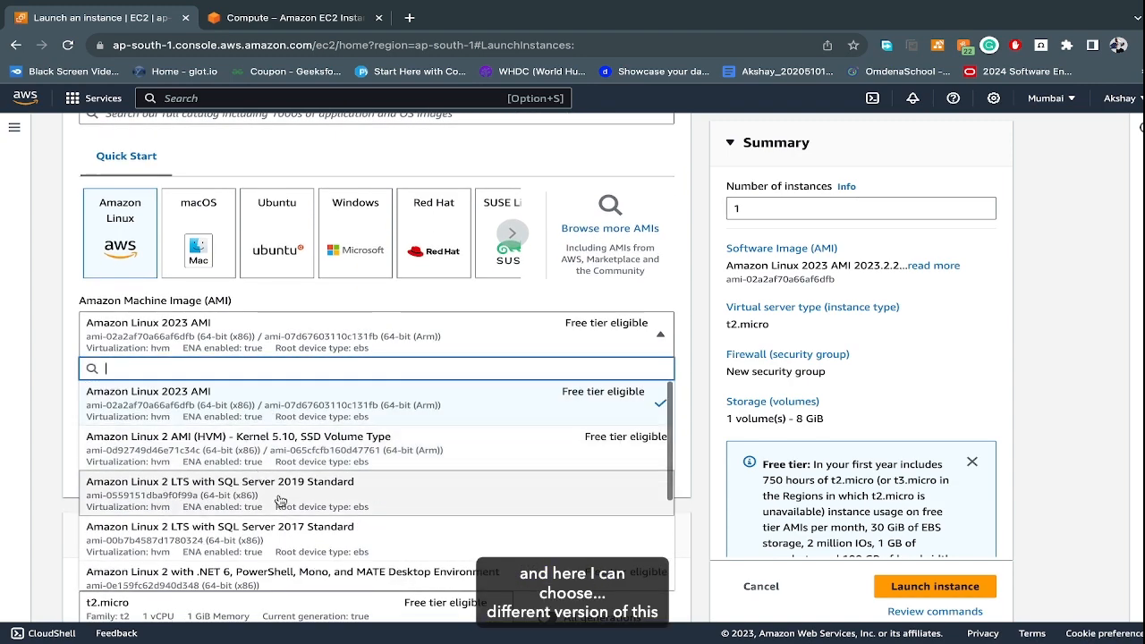
pyautogui.scroll(-3, 286, 537)
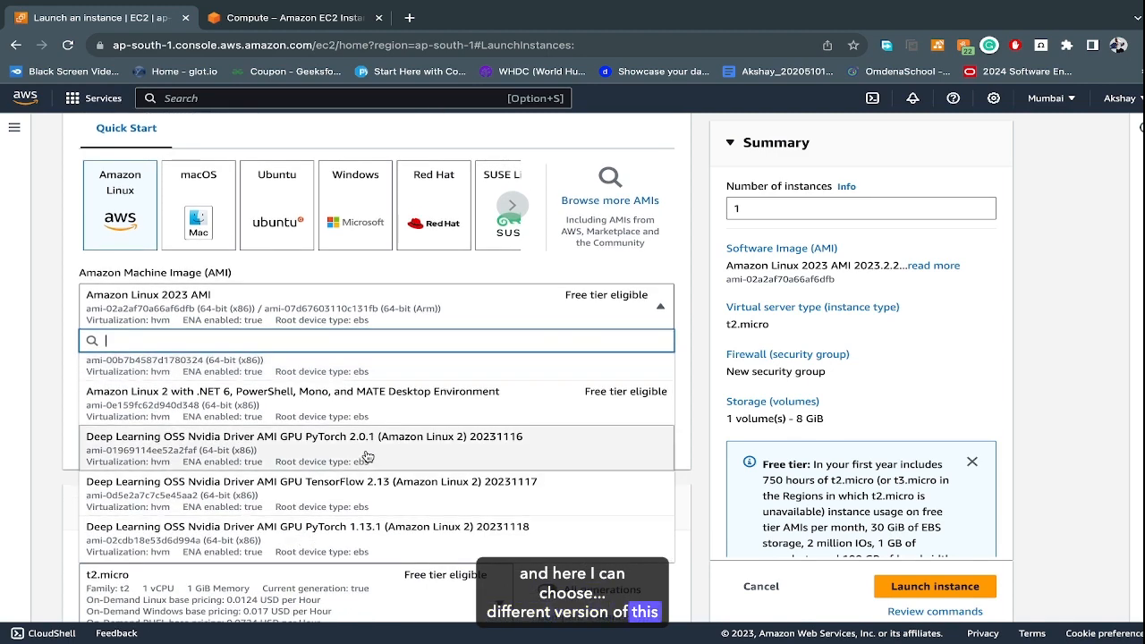
pyautogui.scroll(3, 521, 404)
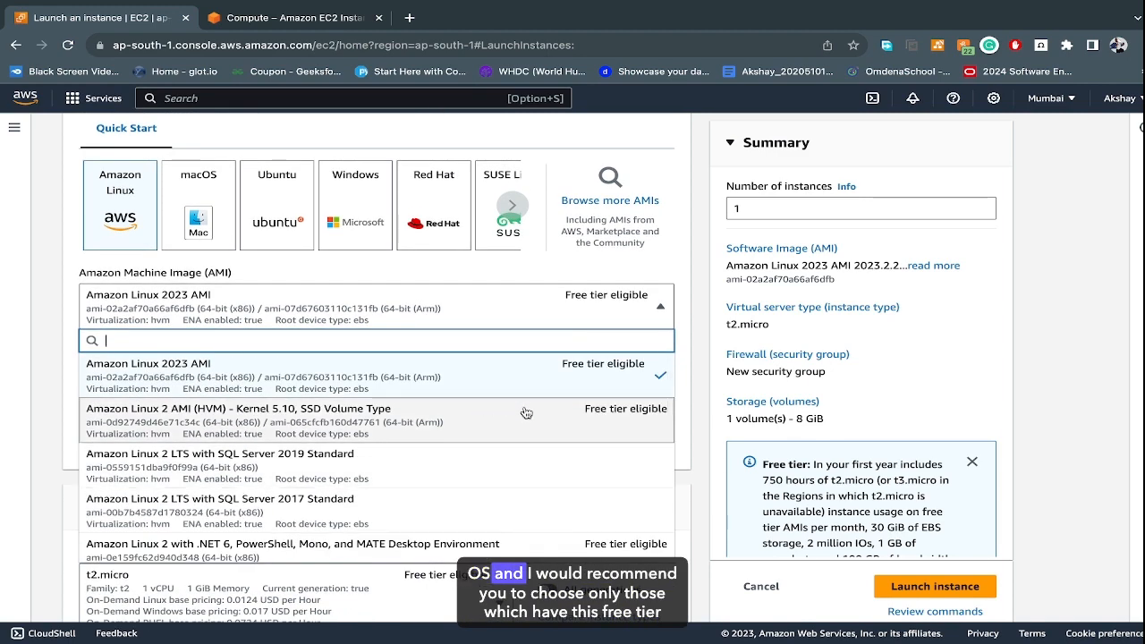
pyautogui.scroll(-1, 510, 456)
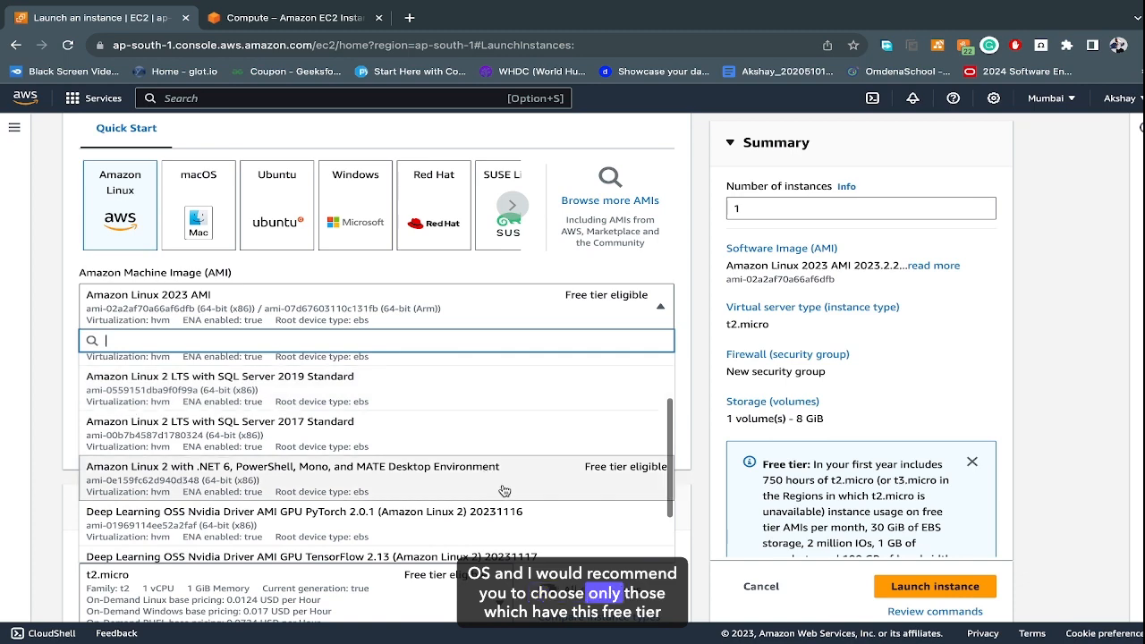
pyautogui.scroll(2, 504, 490)
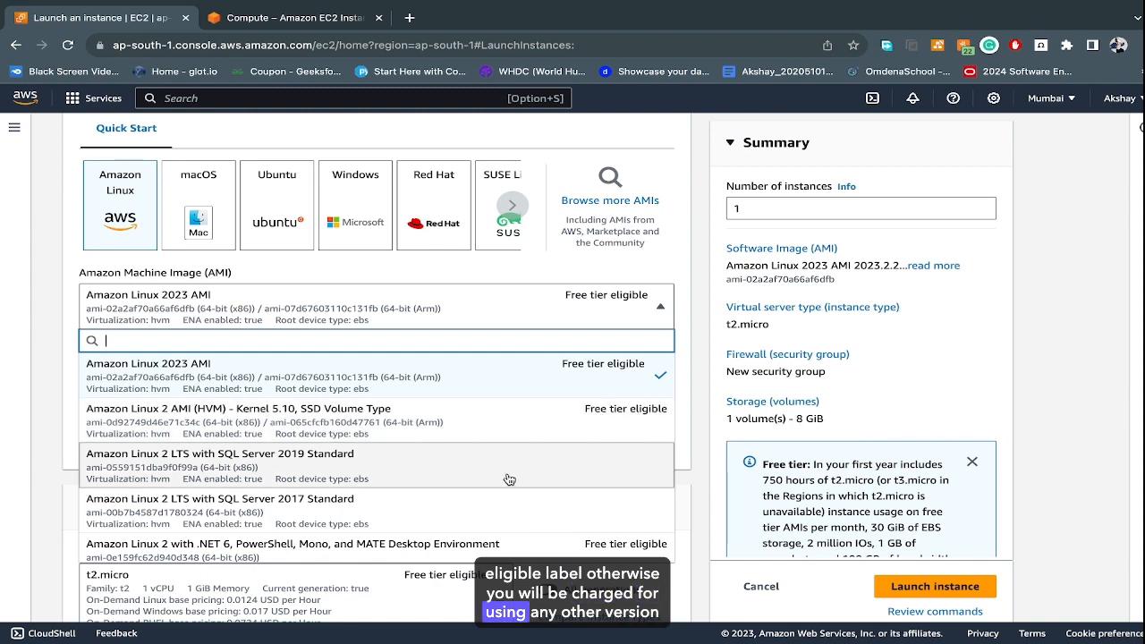
pyautogui.scroll(-1, 508, 479)
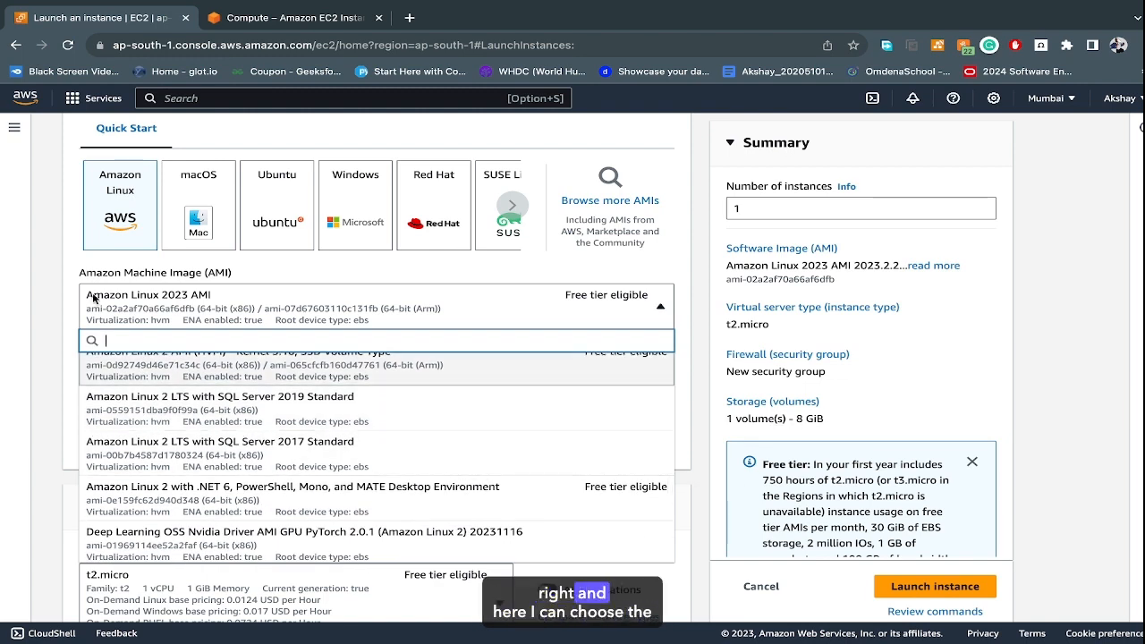
pyautogui.click(60, 283)
# - Check the processor architectures offered for the Amazon Linux 2023 AMI
pyautogui.scroll(-1, 134, 340)
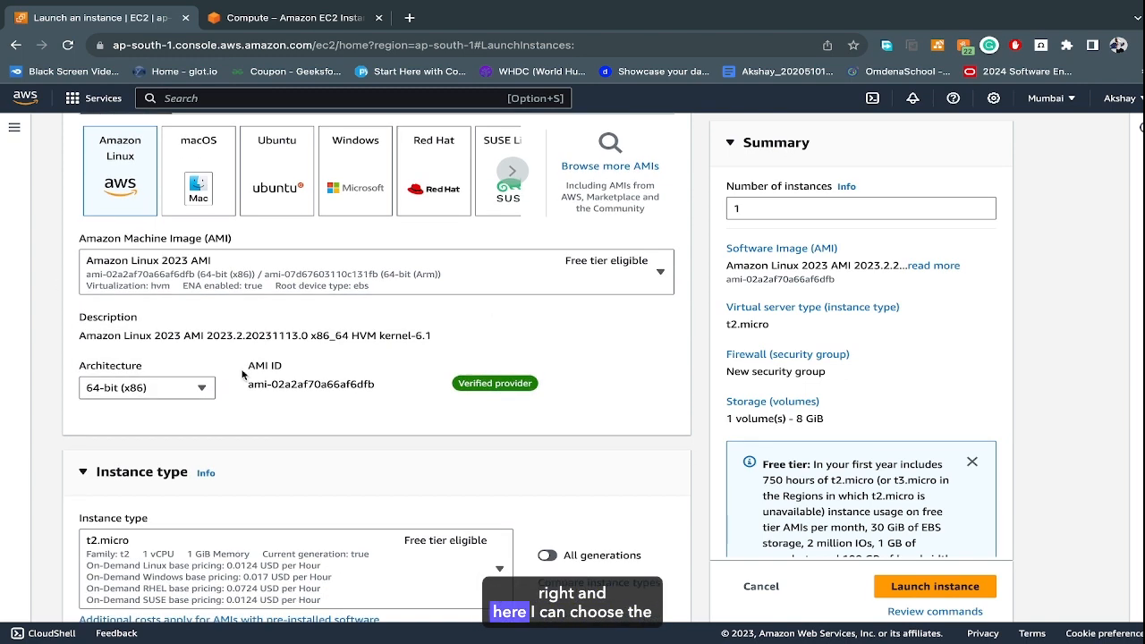
pyautogui.click(180, 387)
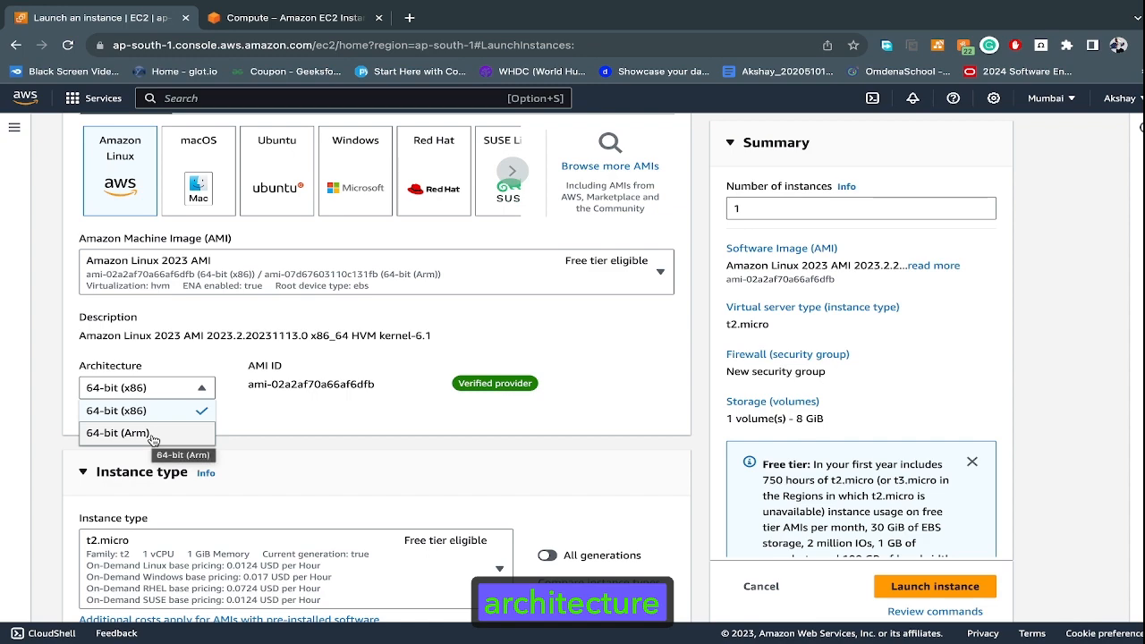
pyautogui.click(302, 409)
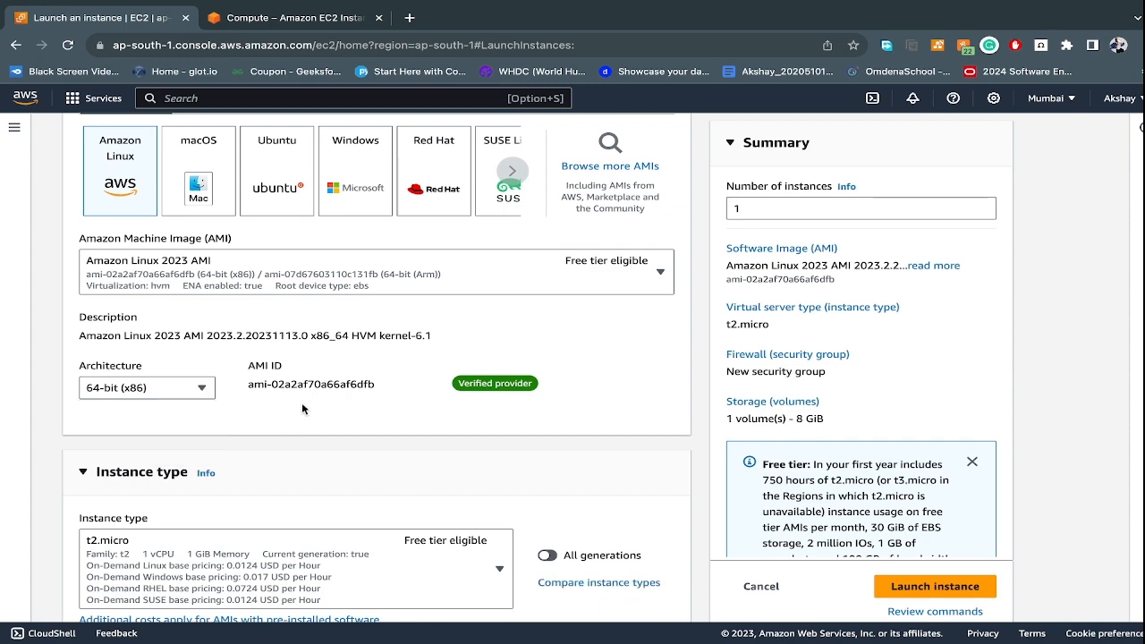
# - Review the selectable instance types with their vCPU, memory and hourly pricing, keeping the current type
pyautogui.scroll(2, 302, 409)
pyautogui.scroll(-5, 302, 409)
pyautogui.scroll(1, 303, 409)
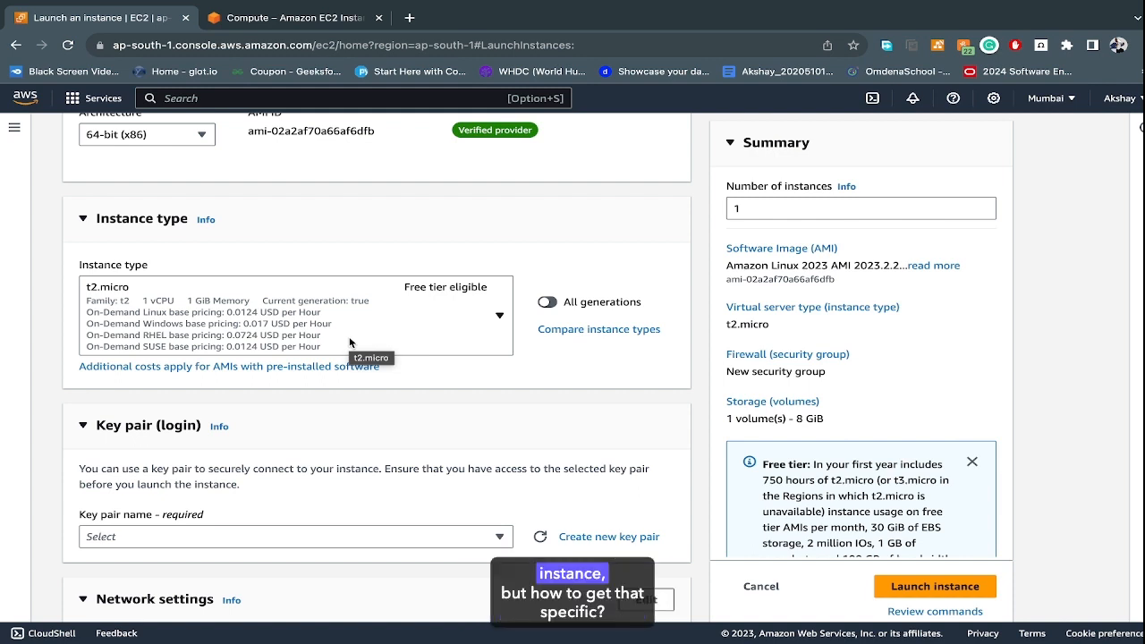
pyautogui.click(349, 336)
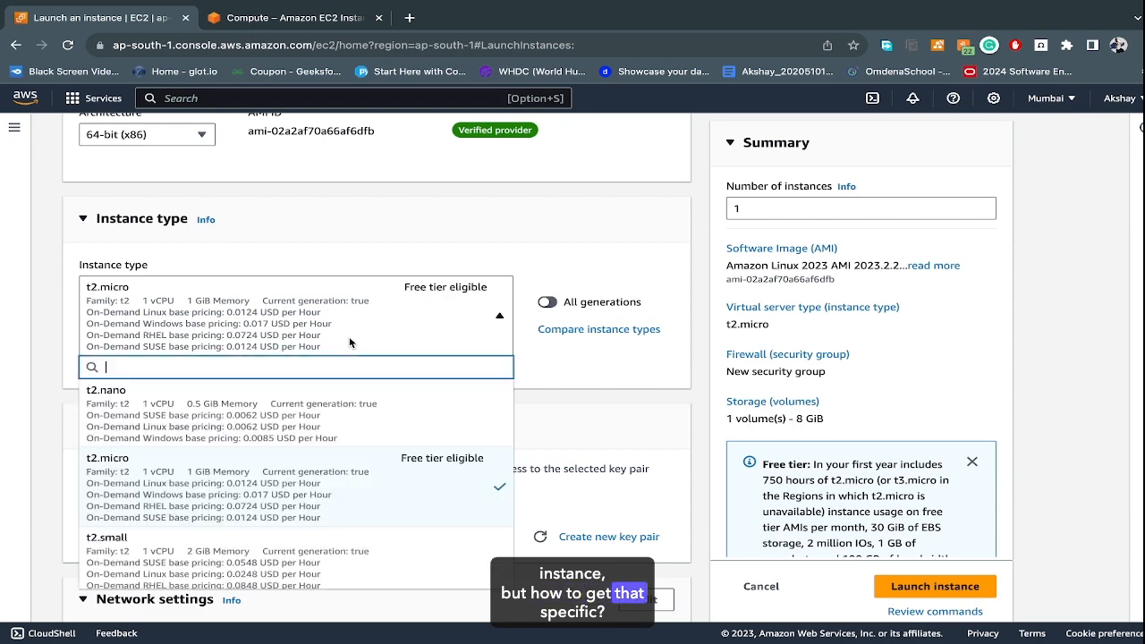
pyautogui.scroll(-2, 304, 438)
pyautogui.scroll(-3, 305, 438)
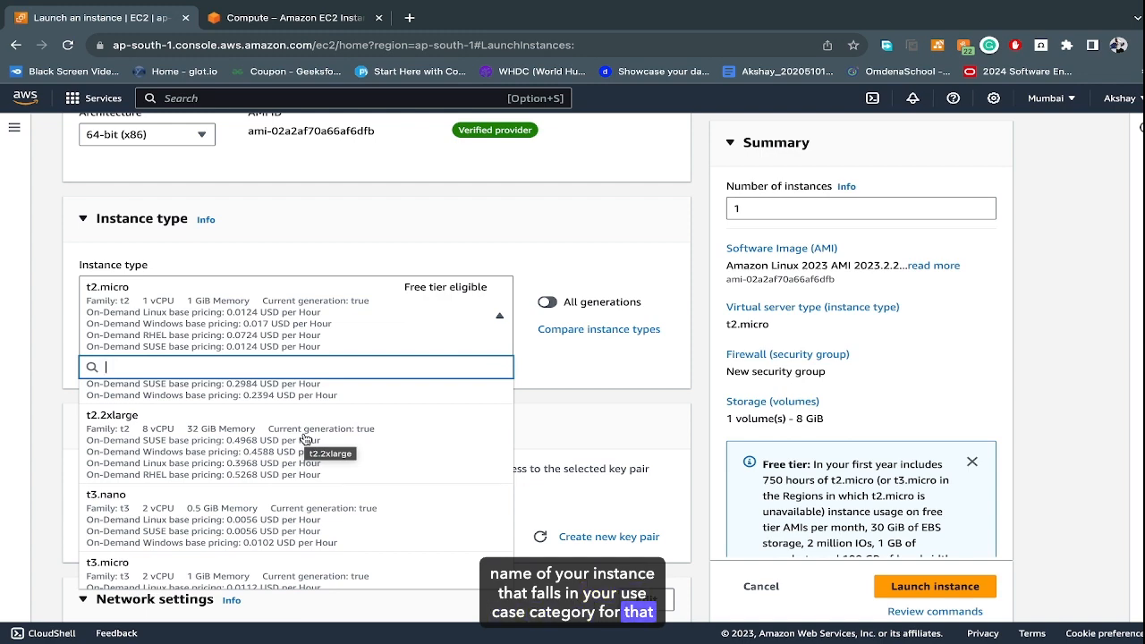
pyautogui.click(455, 222)
# - Switch to the Amazon EC2 instance types page and review its General Purpose section and list of instance categories
pyautogui.click(315, 12)
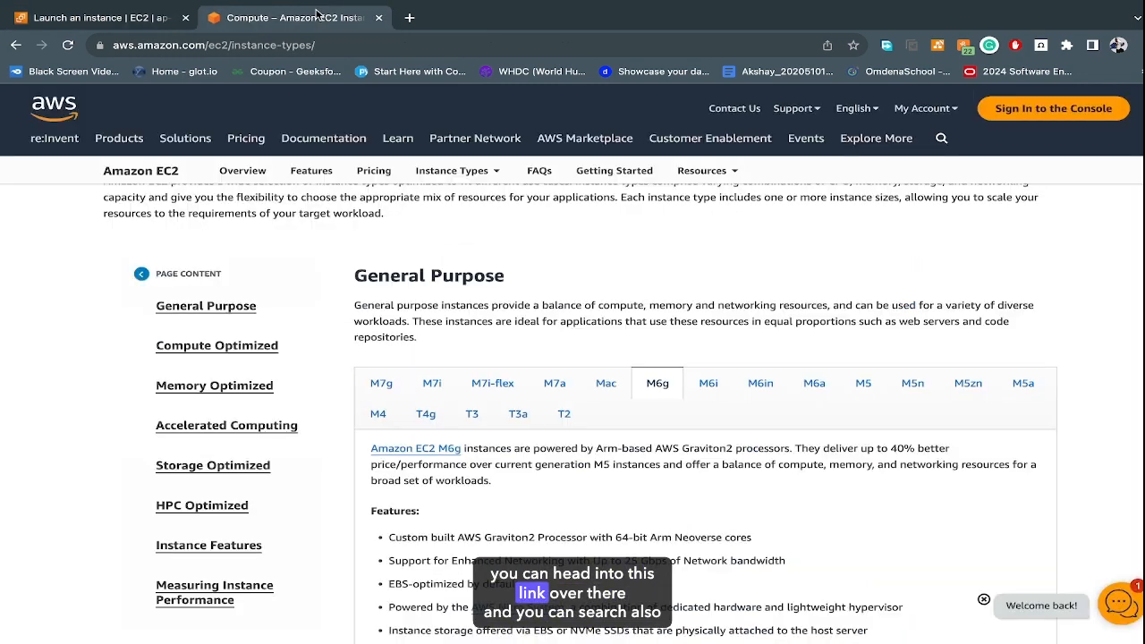
pyautogui.moveTo(325, 153)
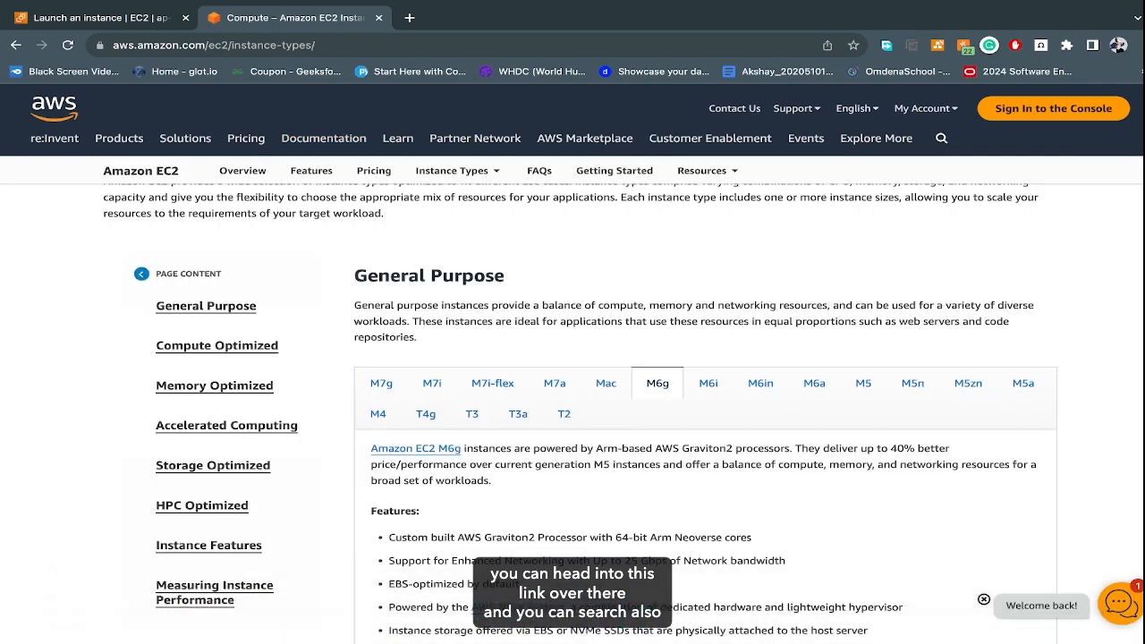
pyautogui.scroll(1, 466, 313)
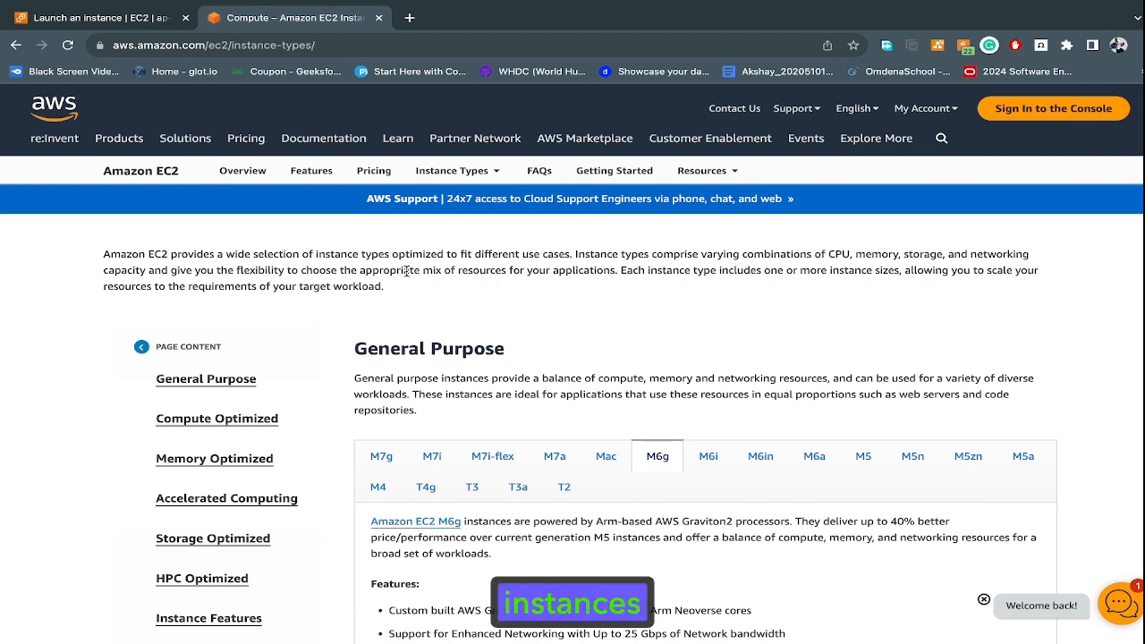
pyautogui.scroll(-1, 388, 428)
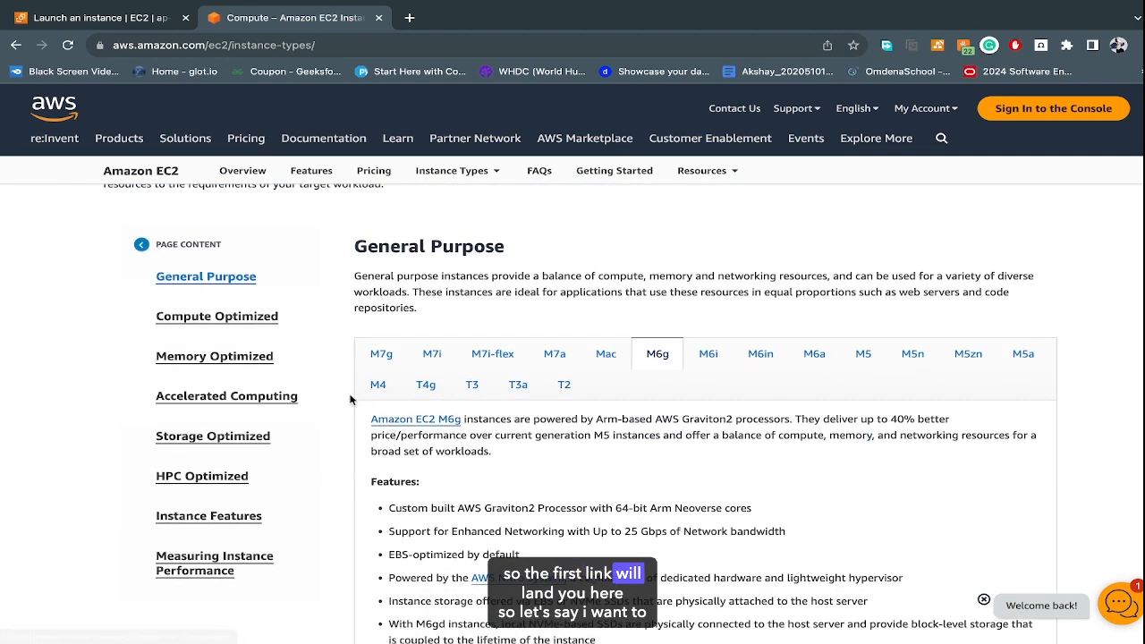
pyautogui.scroll(-1, 356, 501)
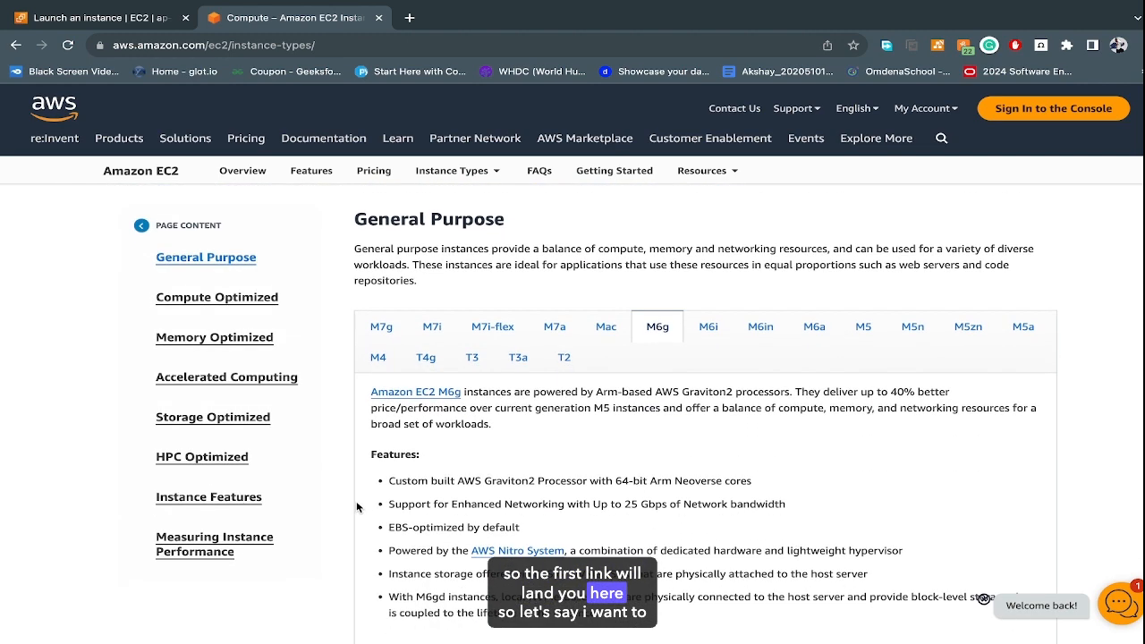
pyautogui.scroll(-1, 356, 506)
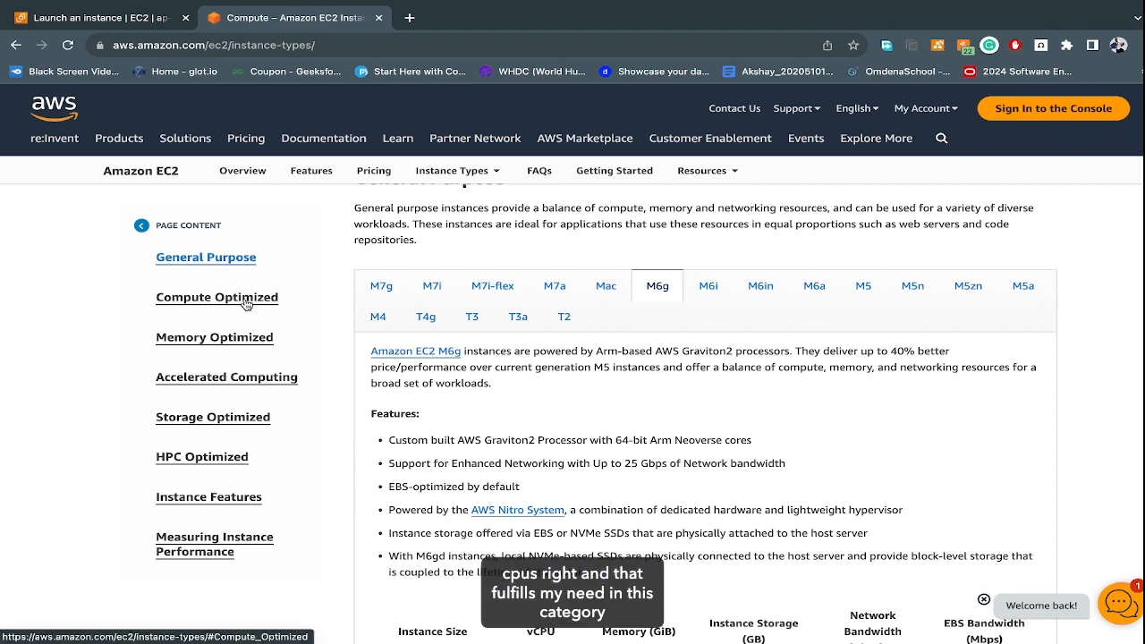
# - Go to the Accelerated Computing category and display the P4 family's instance specifications
pyautogui.click(219, 376)
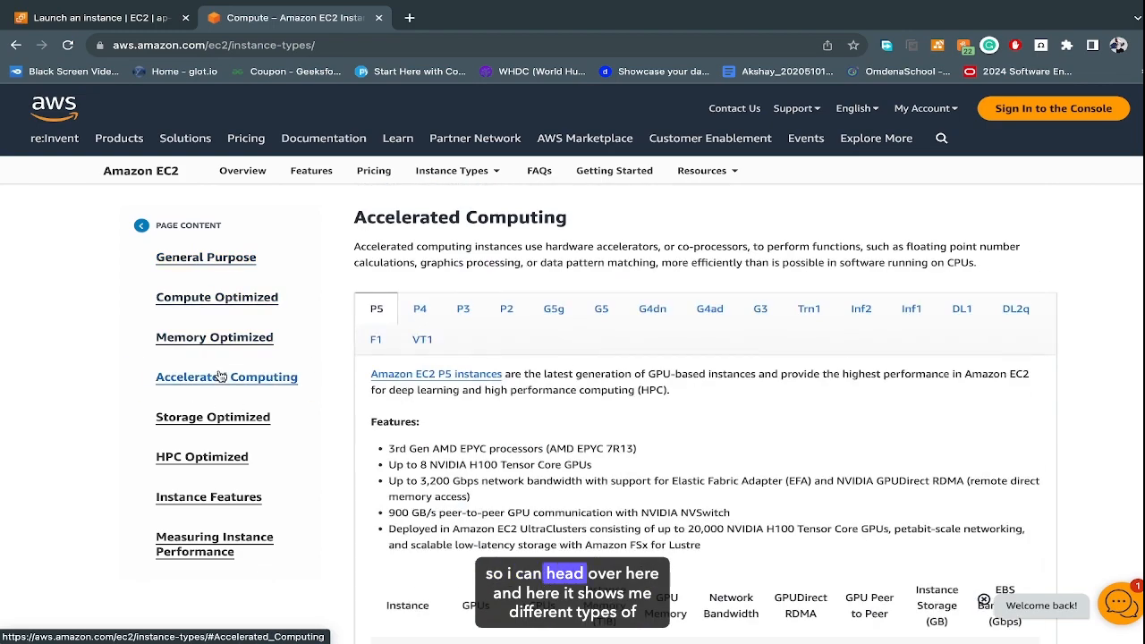
pyautogui.scroll(-1, 639, 492)
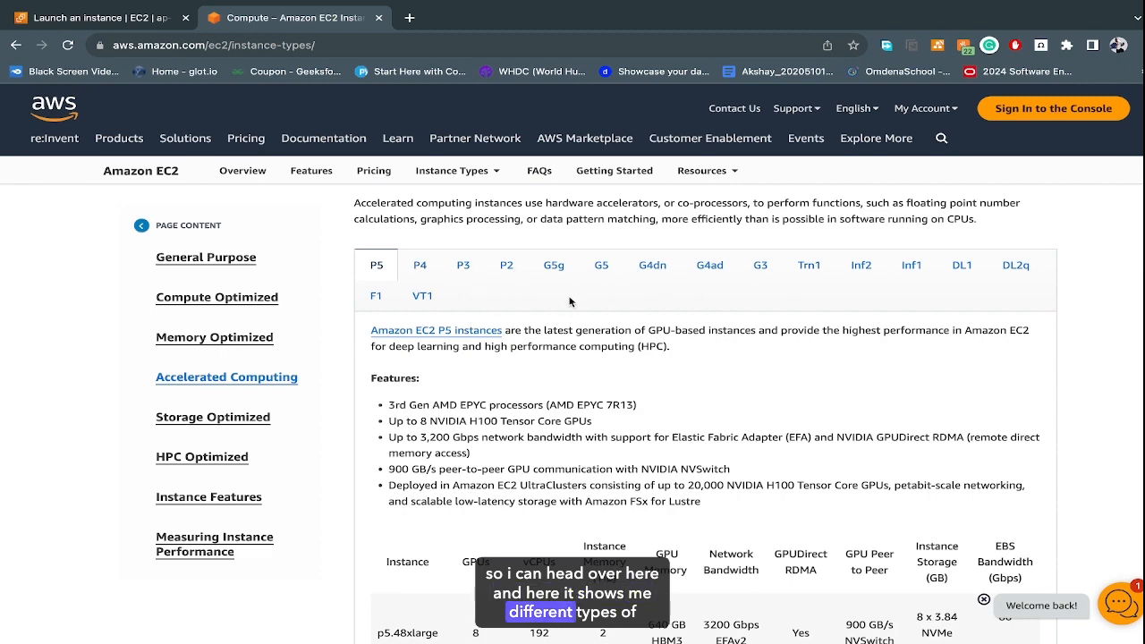
pyautogui.scroll(1, 537, 429)
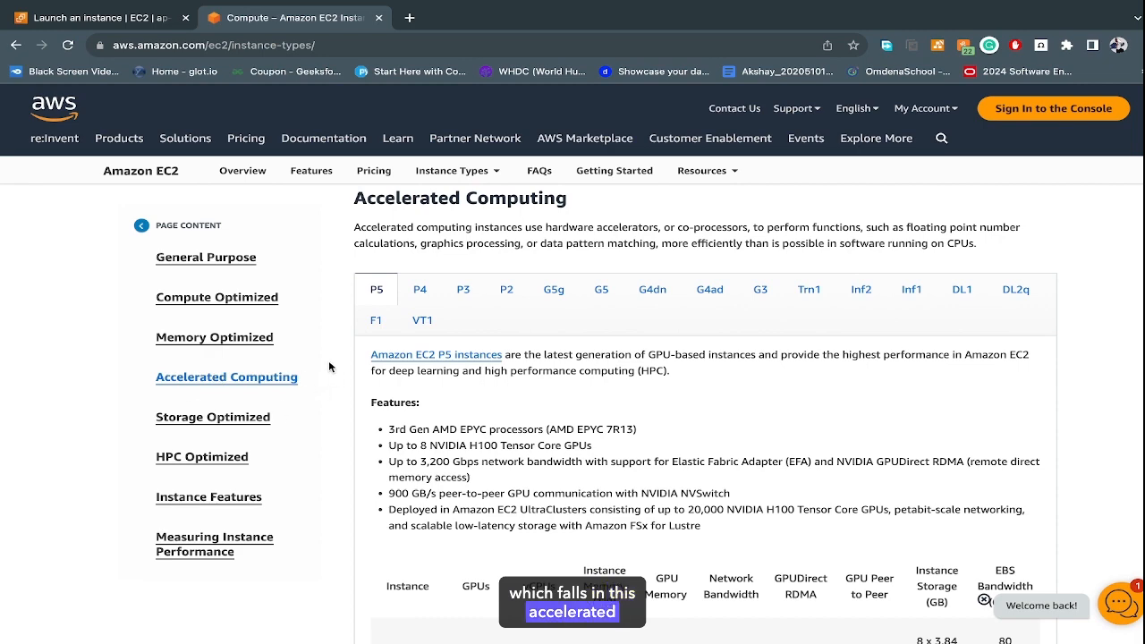
pyautogui.scroll(-1, 403, 331)
pyautogui.click(421, 282)
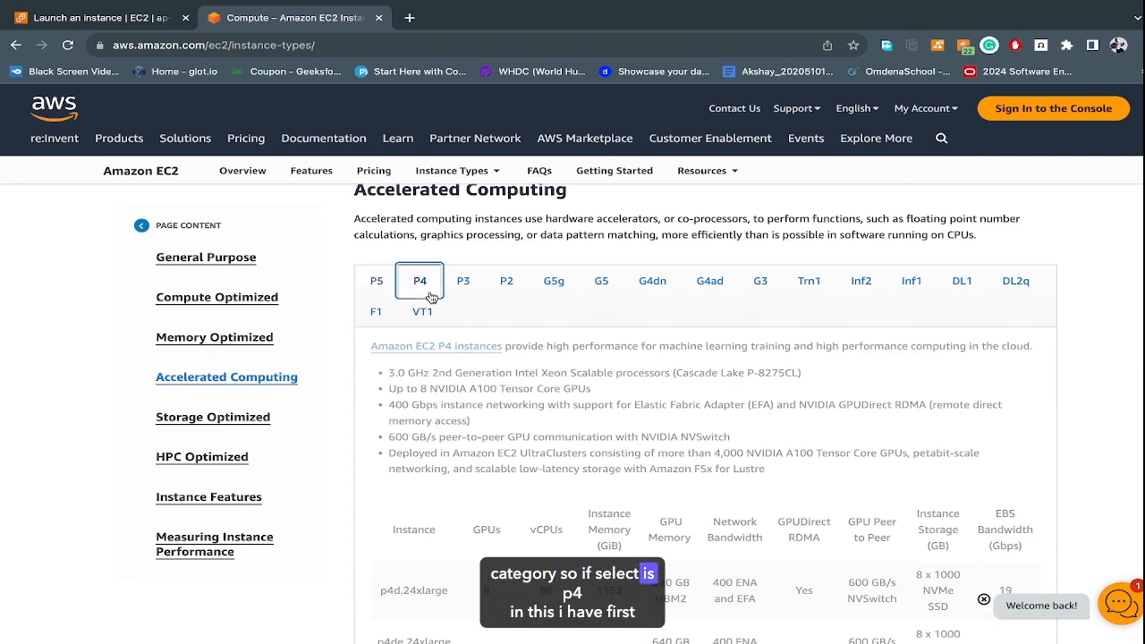
pyautogui.scroll(-3, 561, 402)
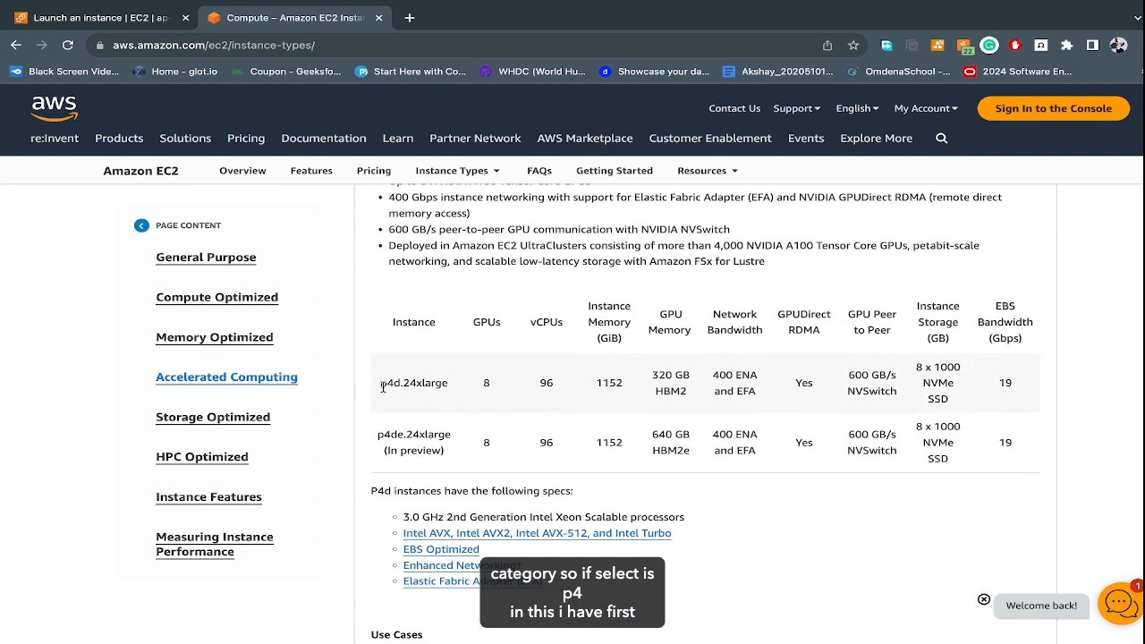
# - Examine the p4d.24xlarge row in the P4 table, checking its name, GPU and vCPU figures
pyautogui.moveTo(379, 385); pyautogui.dragTo(451, 387)
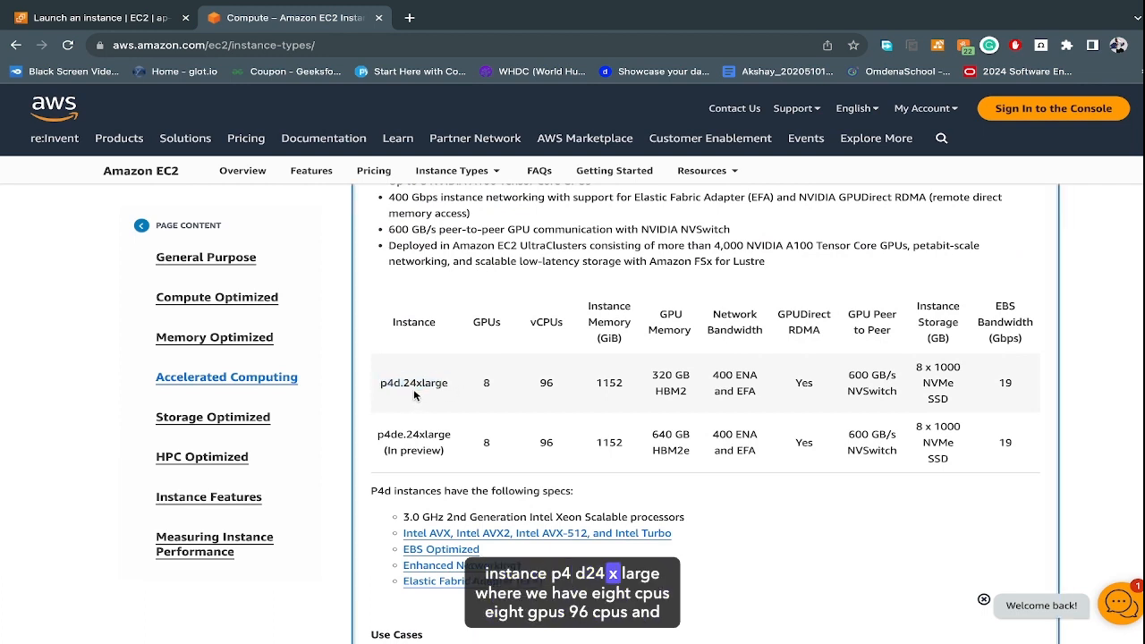
pyautogui.doubleClick(490, 385)
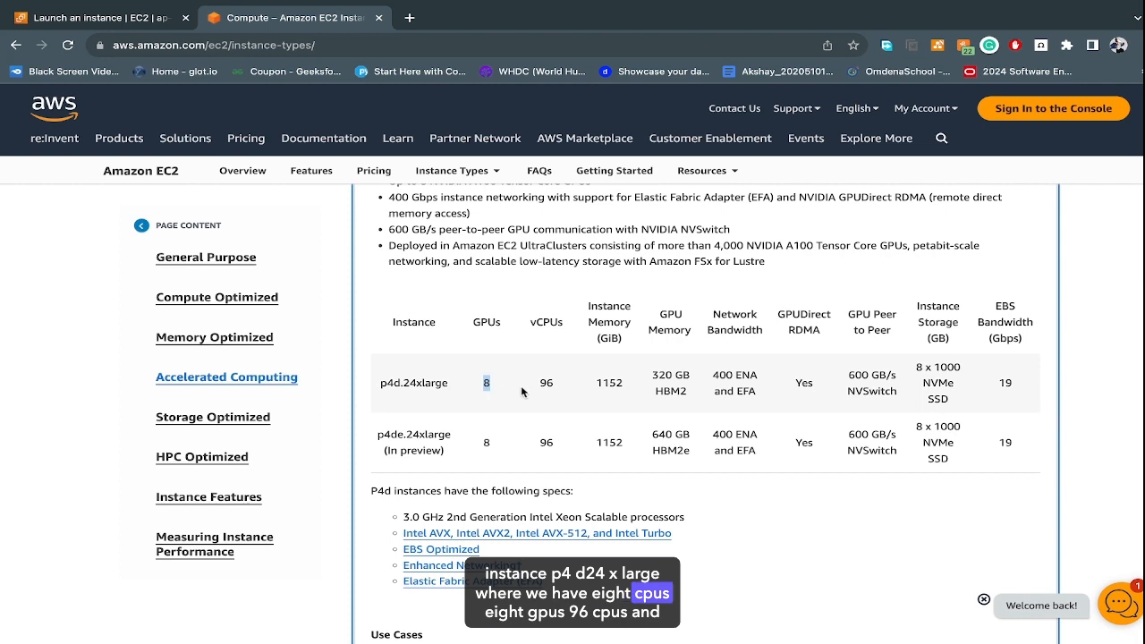
pyautogui.moveTo(540, 382); pyautogui.dragTo(561, 387)
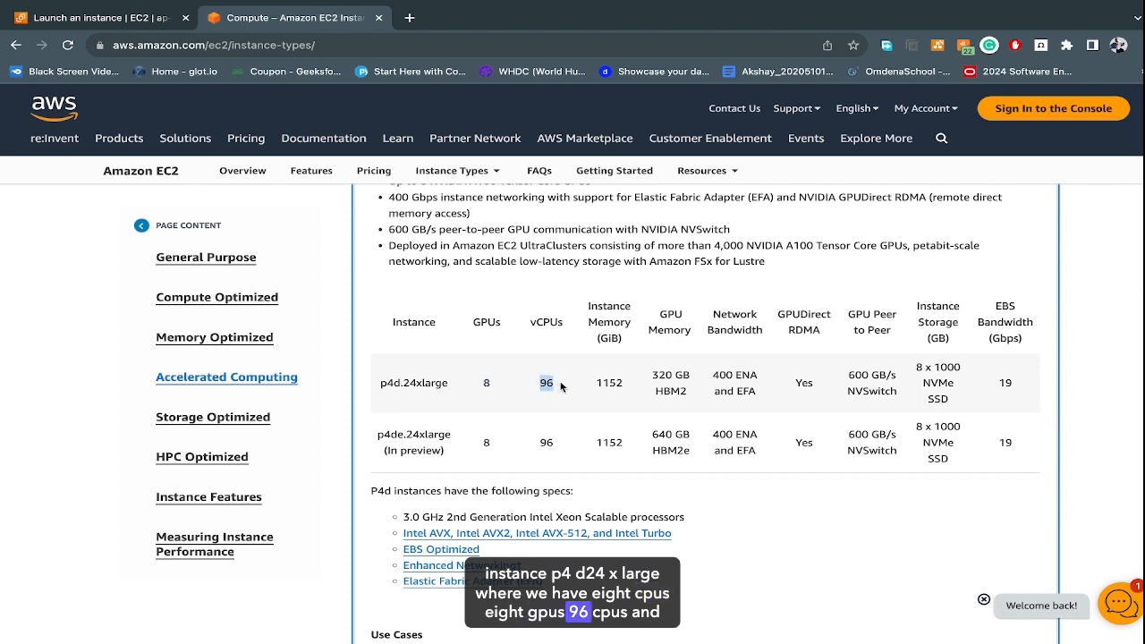
pyautogui.click(623, 465)
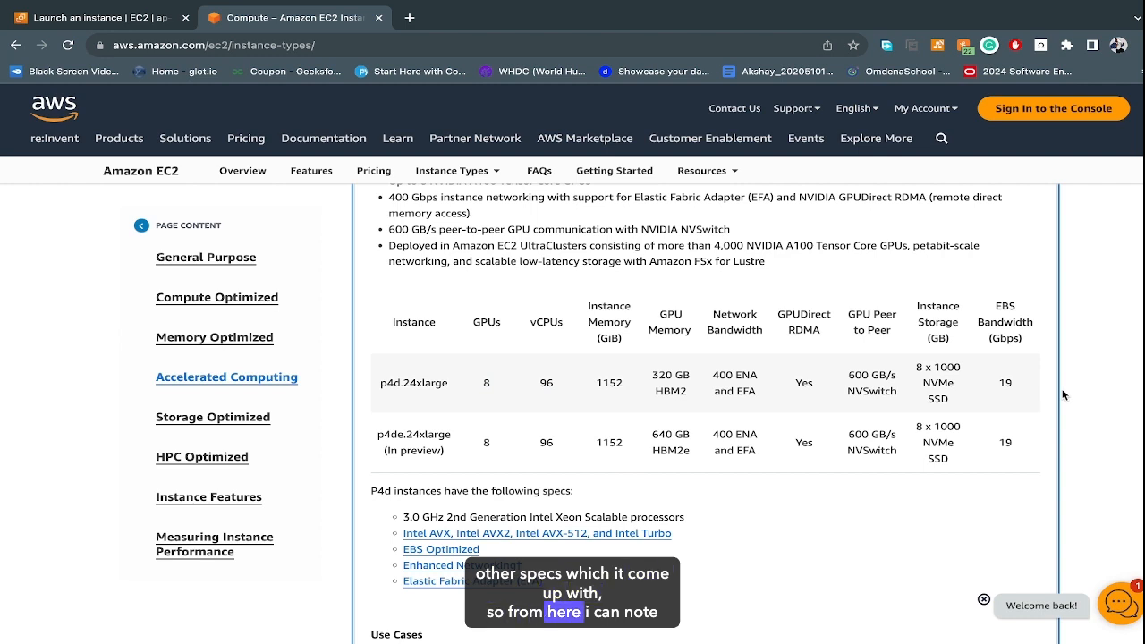
pyautogui.moveTo(448, 383); pyautogui.dragTo(379, 385)
pyautogui.click(411, 396)
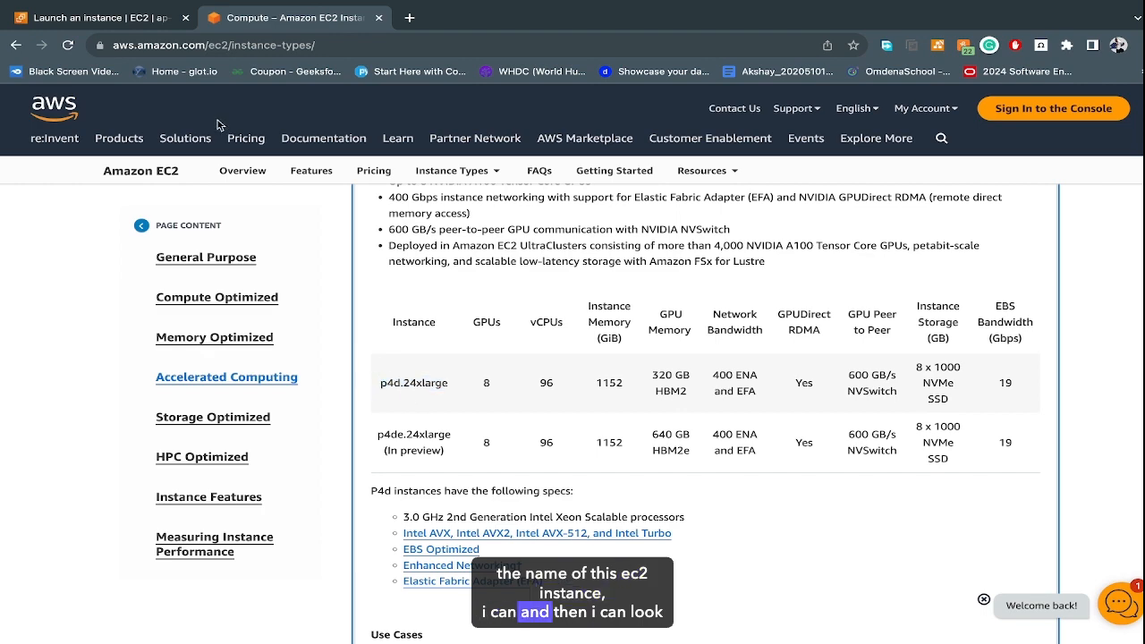
# - Return to the launch form, search the instance types for p4 with all generations included, and clear the search
pyautogui.click(125, 20)
pyautogui.scroll(1, 228, 340)
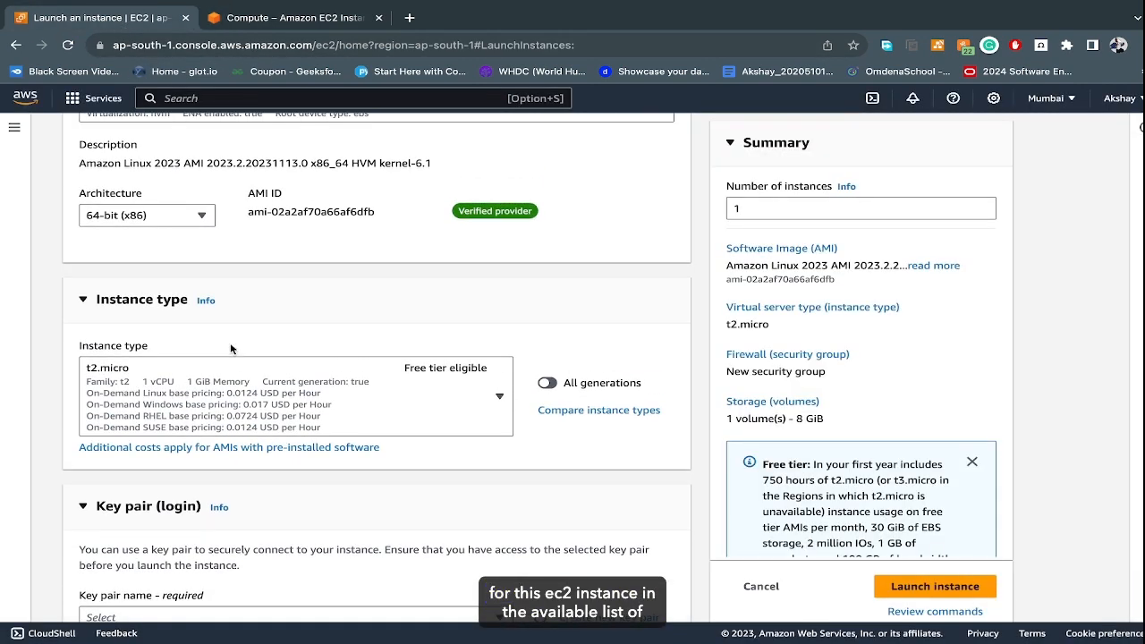
pyautogui.click(232, 351)
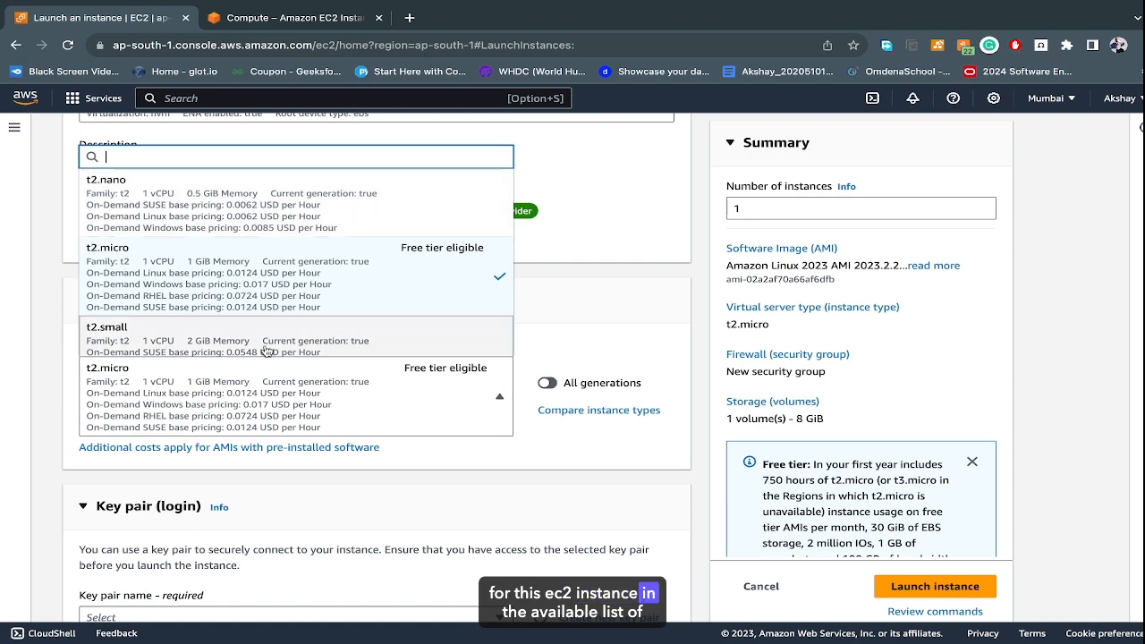
pyautogui.scroll(-5, 259, 224)
pyautogui.scroll(5, 251, 311)
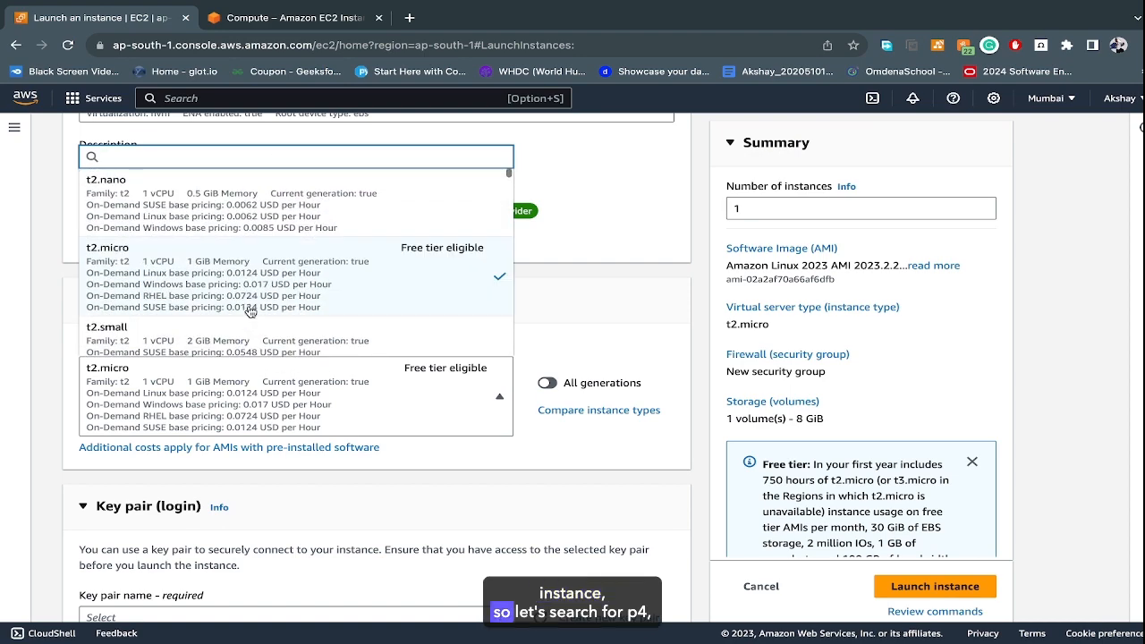
pyautogui.write('p4')
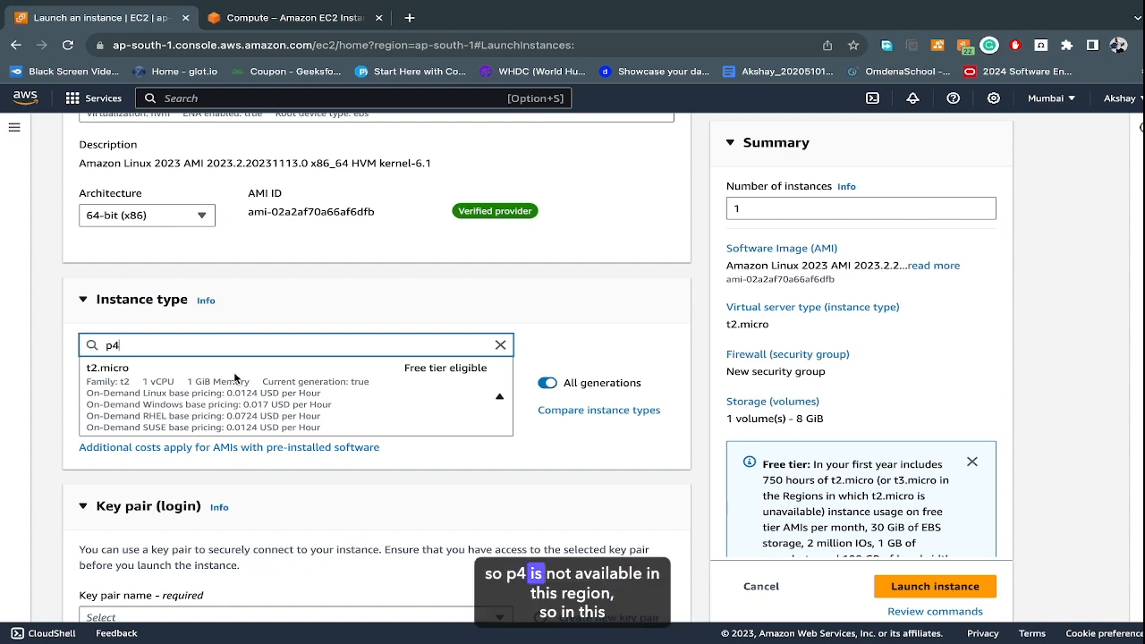
pyautogui.scroll(-2, 235, 379)
pyautogui.scroll(2, 236, 378)
pyautogui.scroll(-1, 235, 378)
pyautogui.scroll(1, 235, 379)
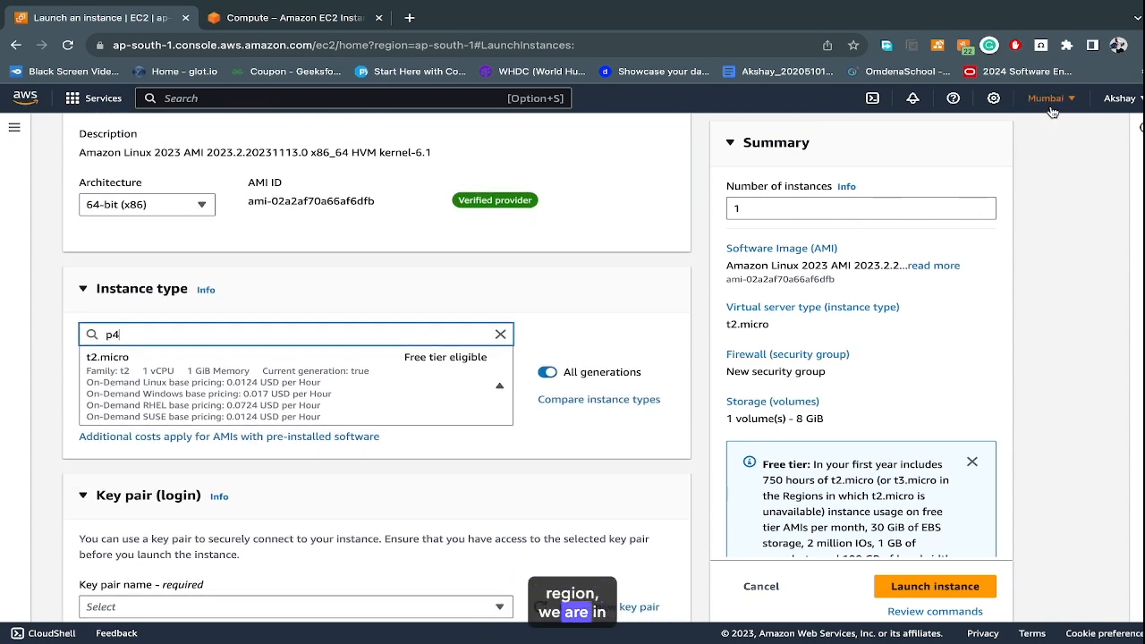
pyautogui.scroll(-1, 202, 407)
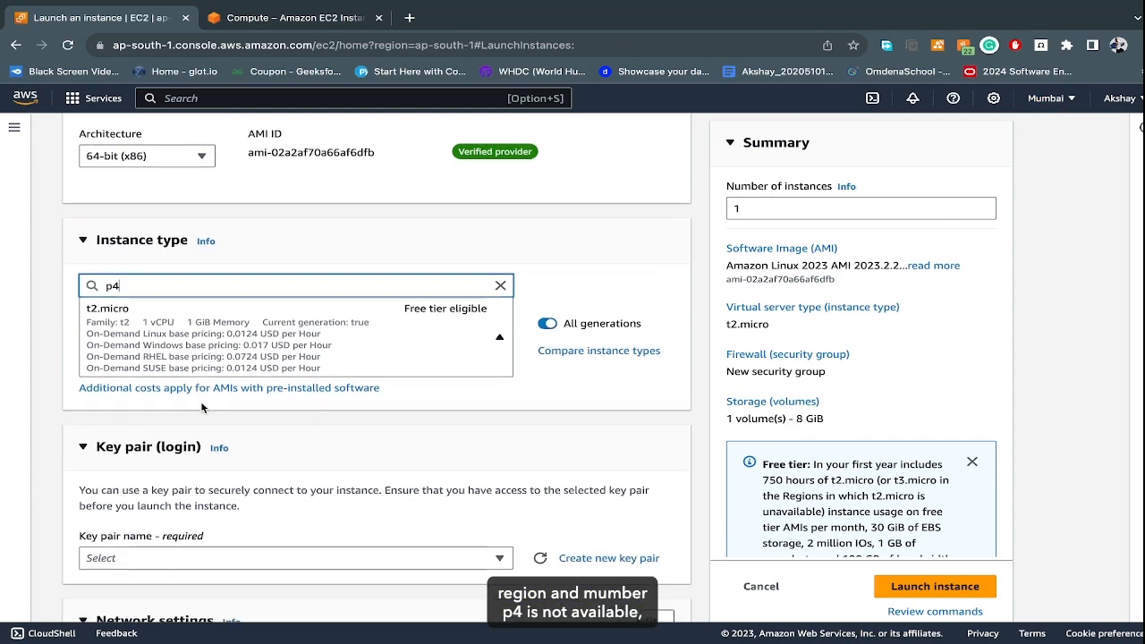
pyautogui.scroll(1, 180, 356)
pyautogui.press('BackSpace')
pyautogui.press('BackSpace')
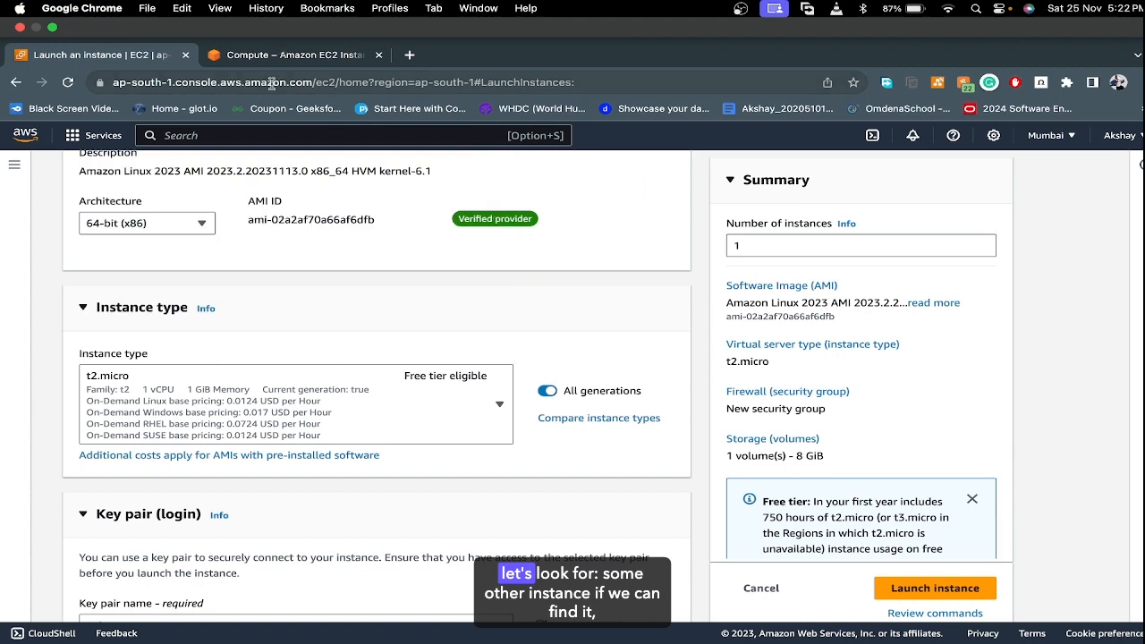
# - Look up the M6a family's instance sizes in the General Purpose section of the EC2 instance types page
pyautogui.click(273, 17)
pyautogui.scroll(-4, 658, 346)
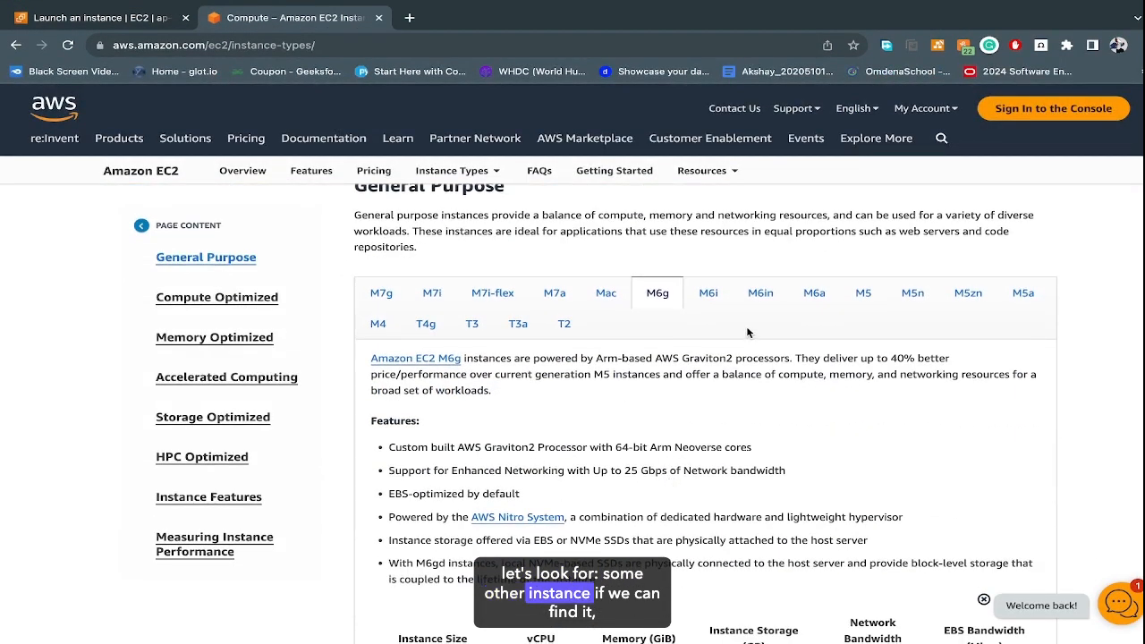
pyautogui.click(810, 296)
pyautogui.scroll(-5, 551, 449)
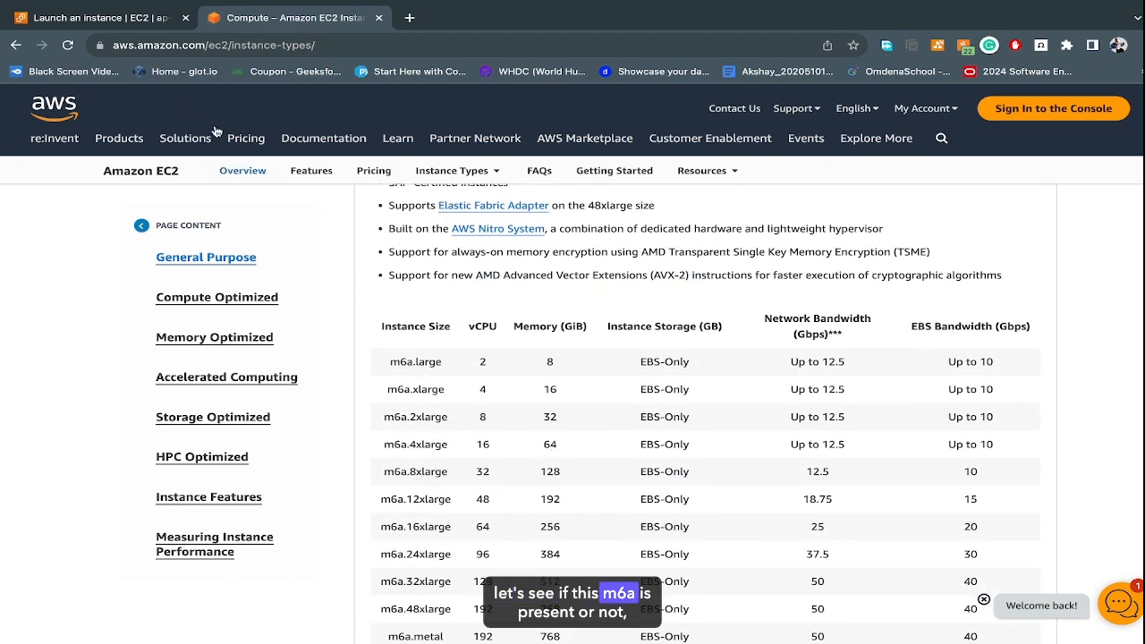
# - Search the launch form's instance types for m6 and compare the matches with the M6a size table on the instance types page
pyautogui.click(110, 20)
pyautogui.click(191, 348)
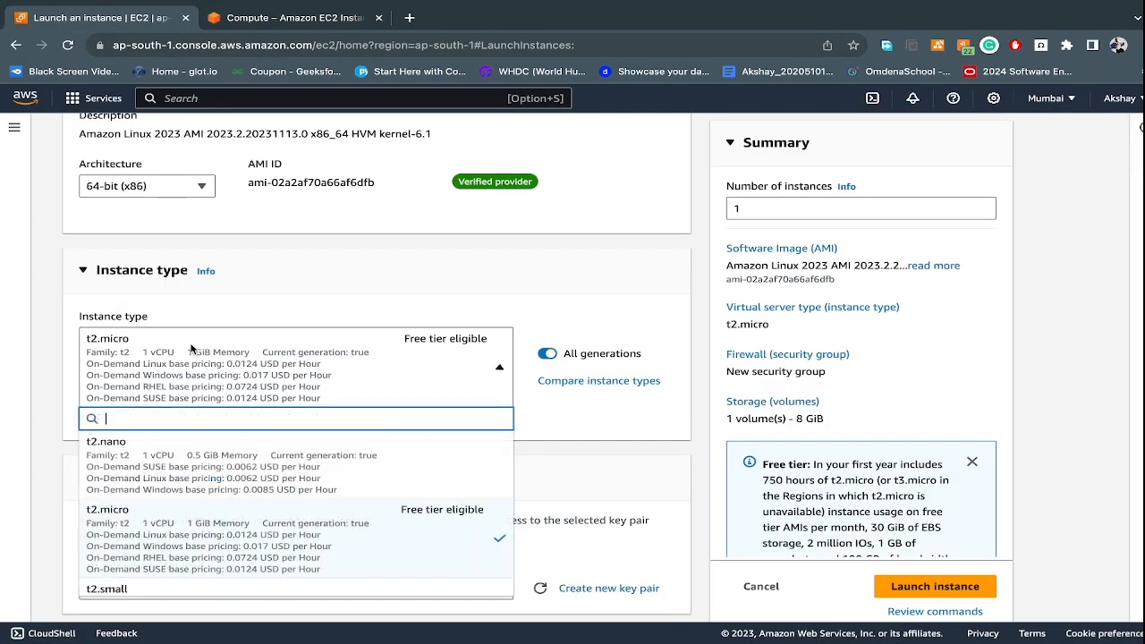
pyautogui.write('m6')
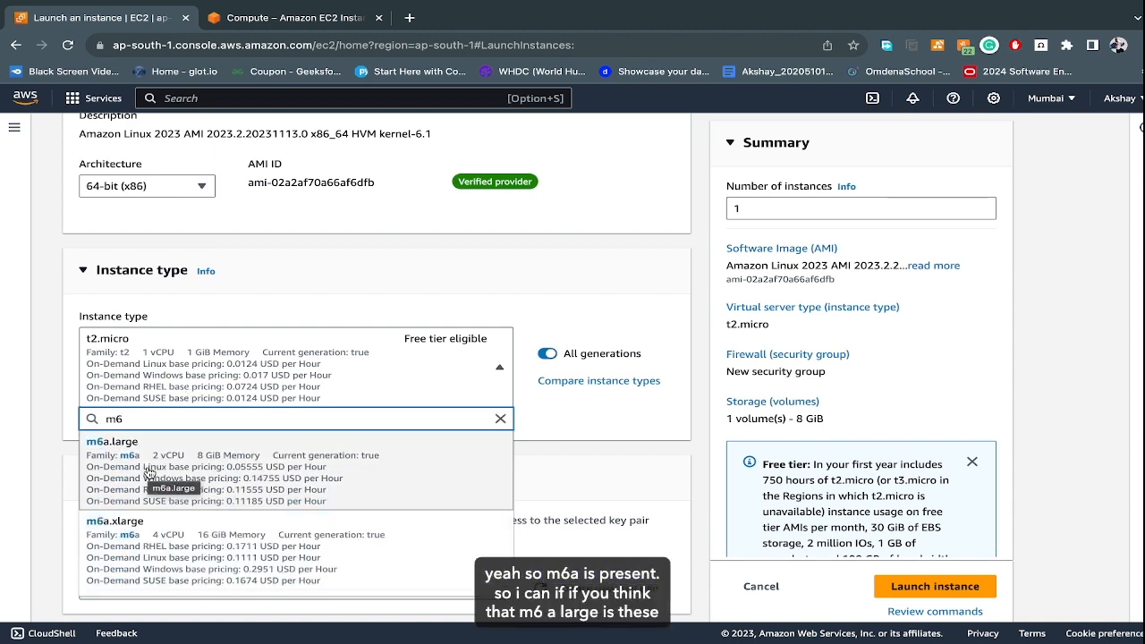
pyautogui.click(295, 18)
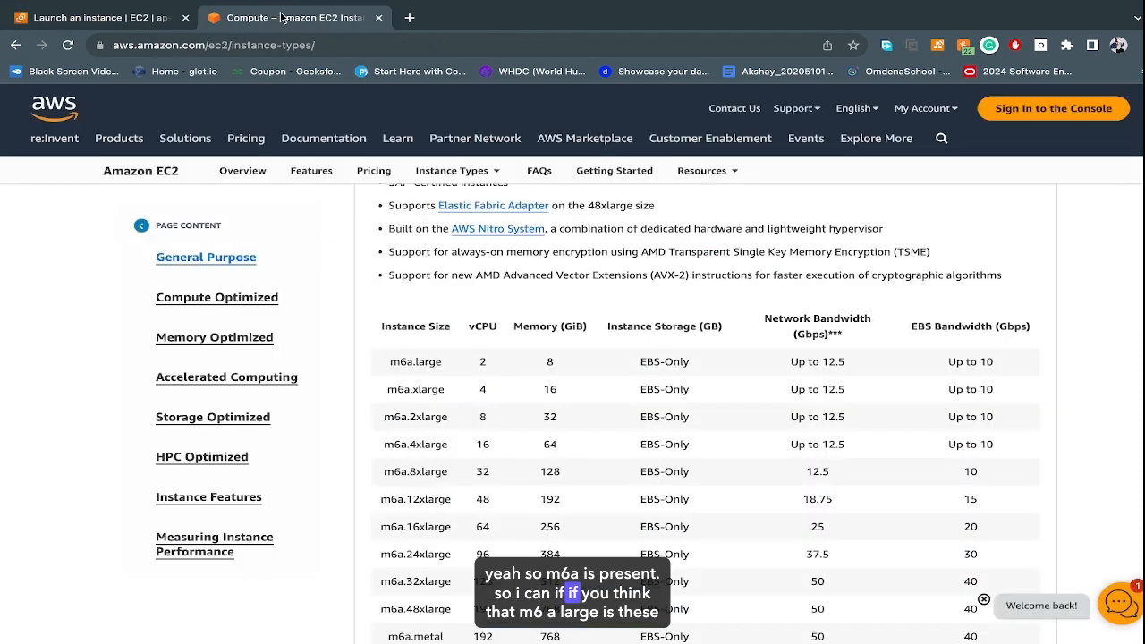
pyautogui.scroll(-1, 487, 404)
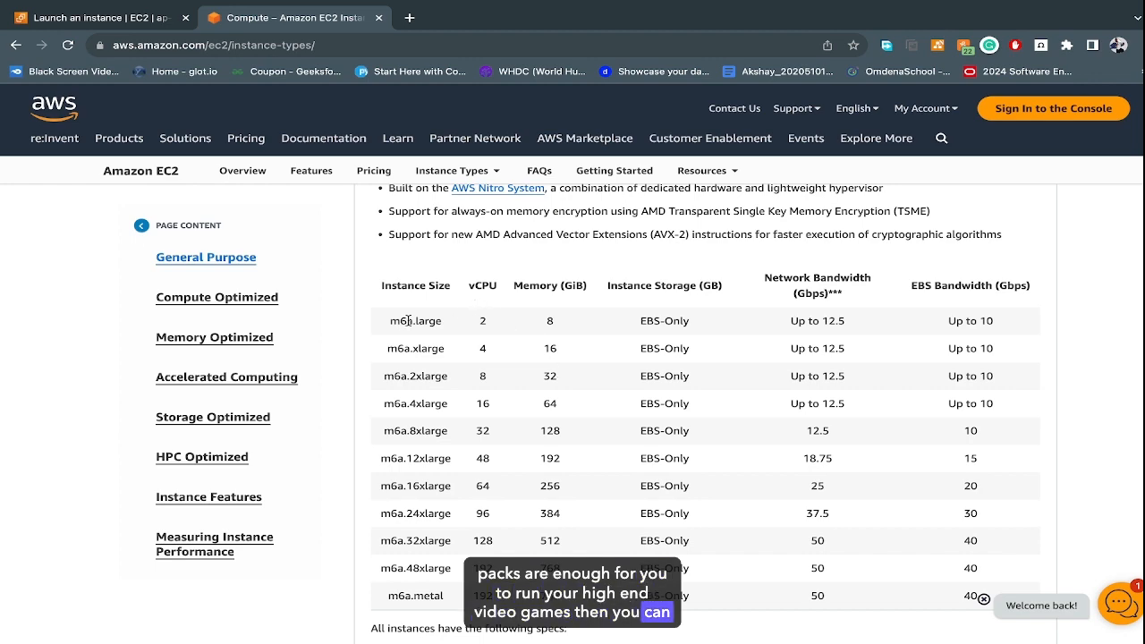
# - Back in the launch form, check the instance types for free tier labels and select t2.micro
pyautogui.click(127, 20)
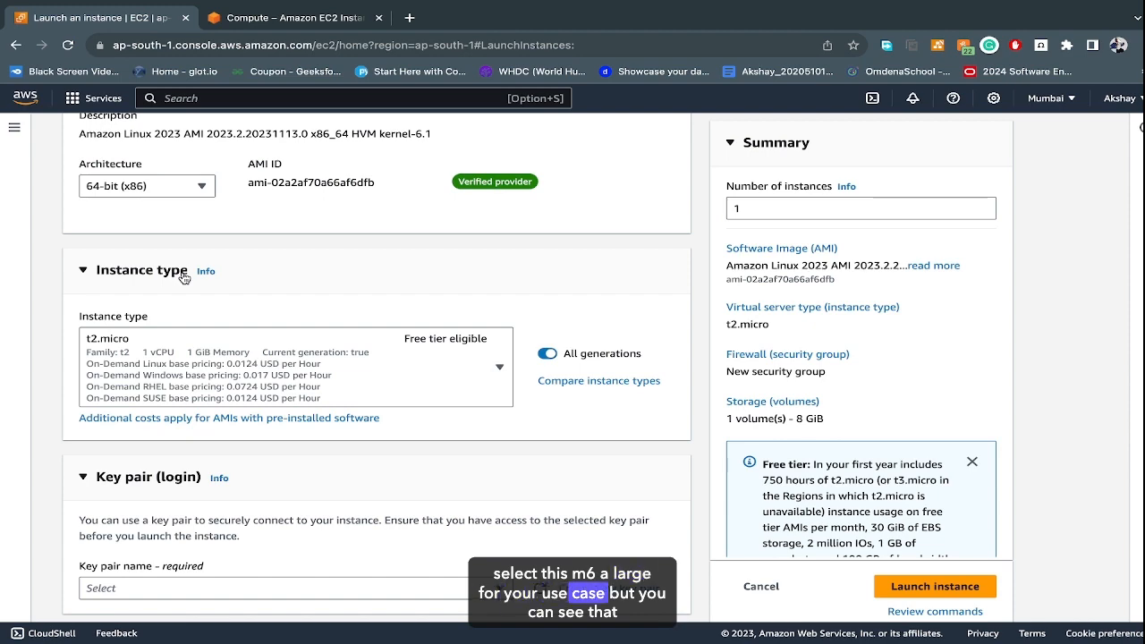
pyautogui.click(231, 365)
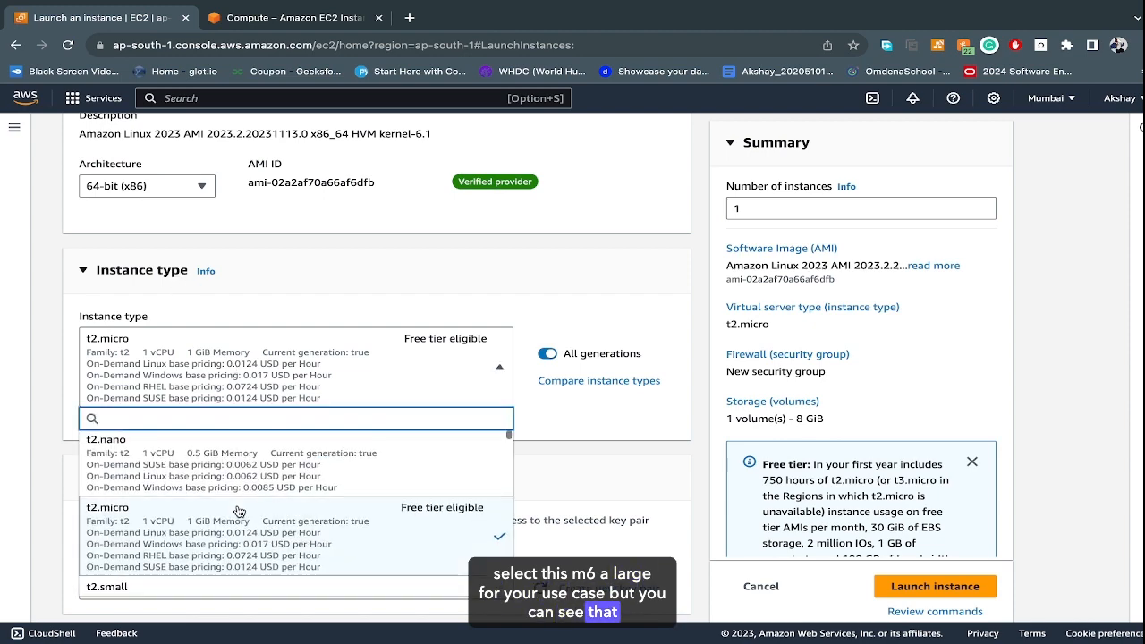
pyautogui.scroll(-4, 237, 511)
pyautogui.scroll(4, 238, 511)
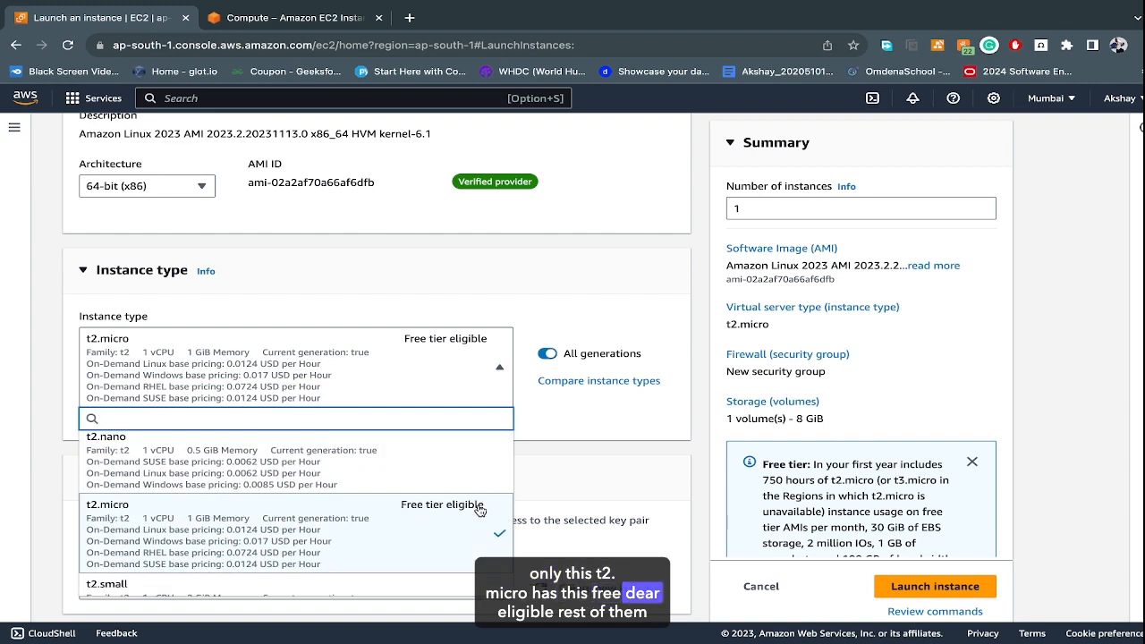
pyautogui.scroll(-3, 479, 510)
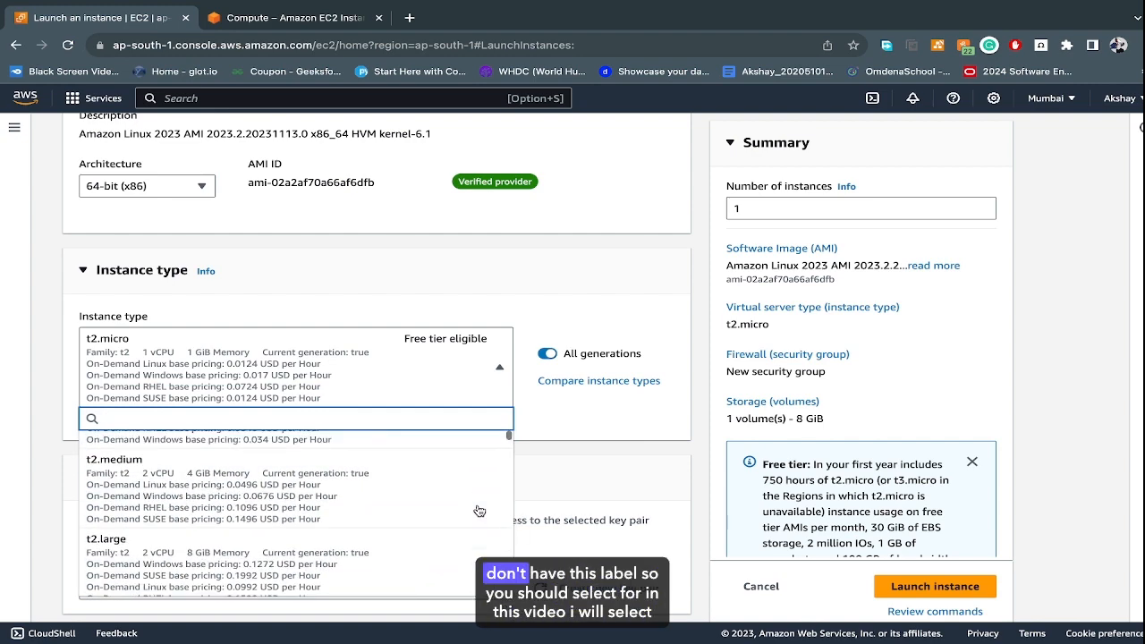
pyautogui.scroll(3, 449, 520)
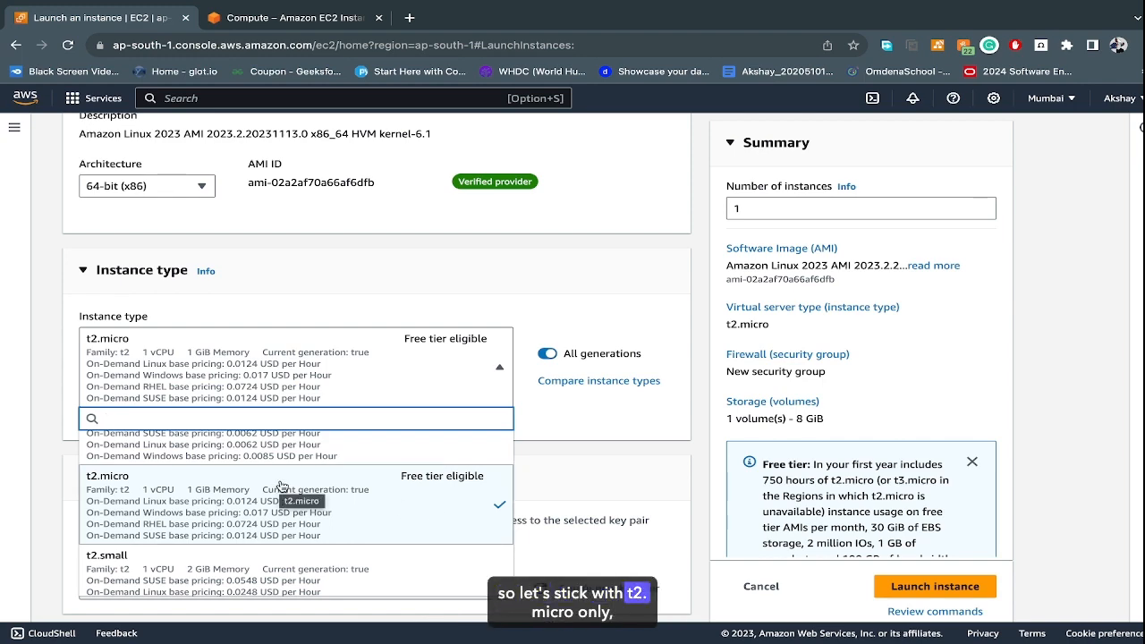
pyautogui.click(354, 493)
pyautogui.scroll(-1, 511, 423)
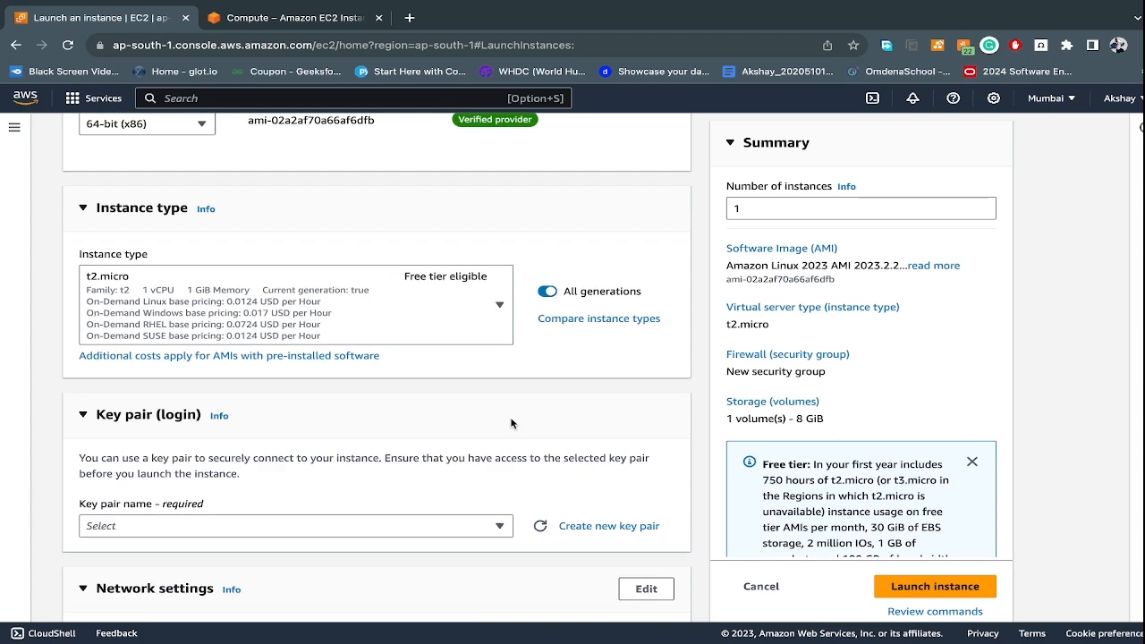
# - Create an RSA key pair named my_key in .pem format and keep it selected as the instance's login key pair
pyautogui.scroll(-3, 511, 423)
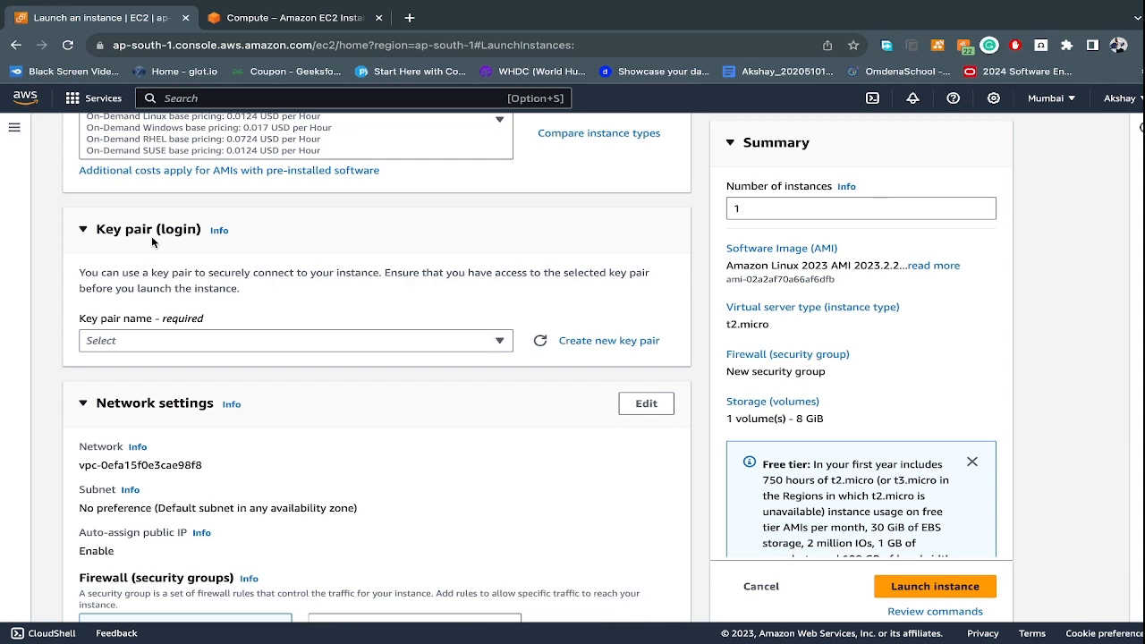
pyautogui.click(591, 341)
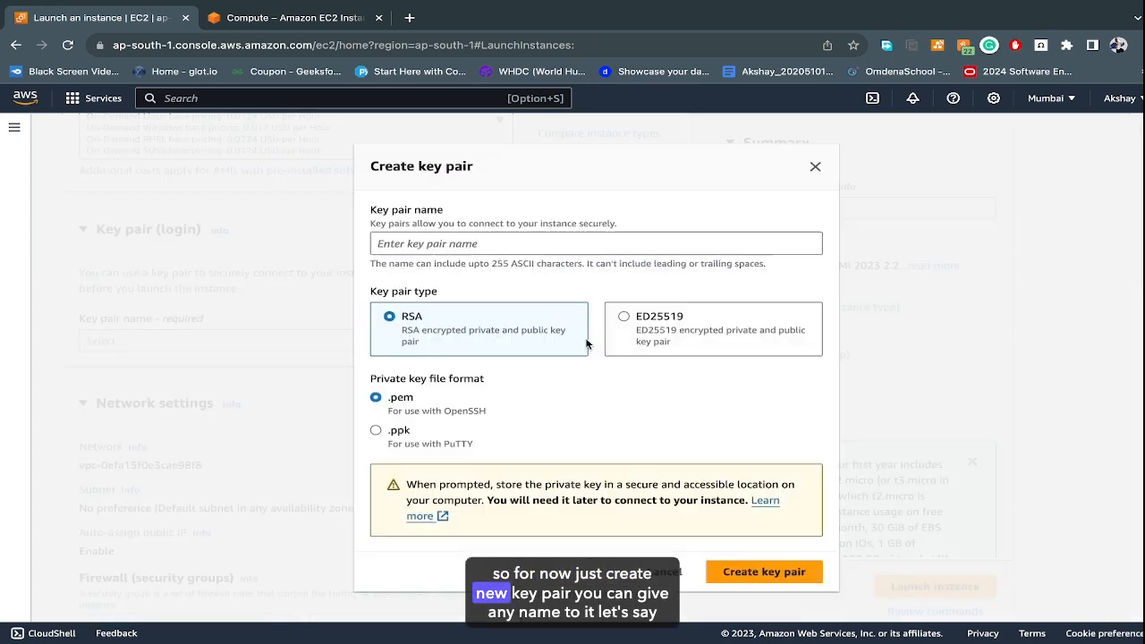
pyautogui.click(452, 244)
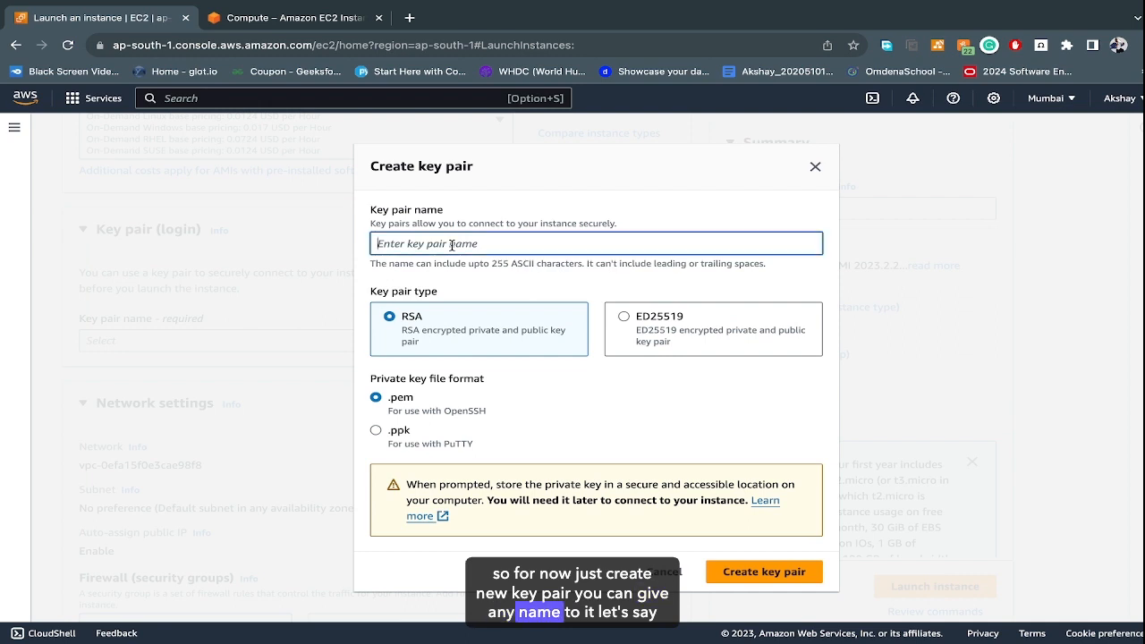
pyautogui.write('my_key')
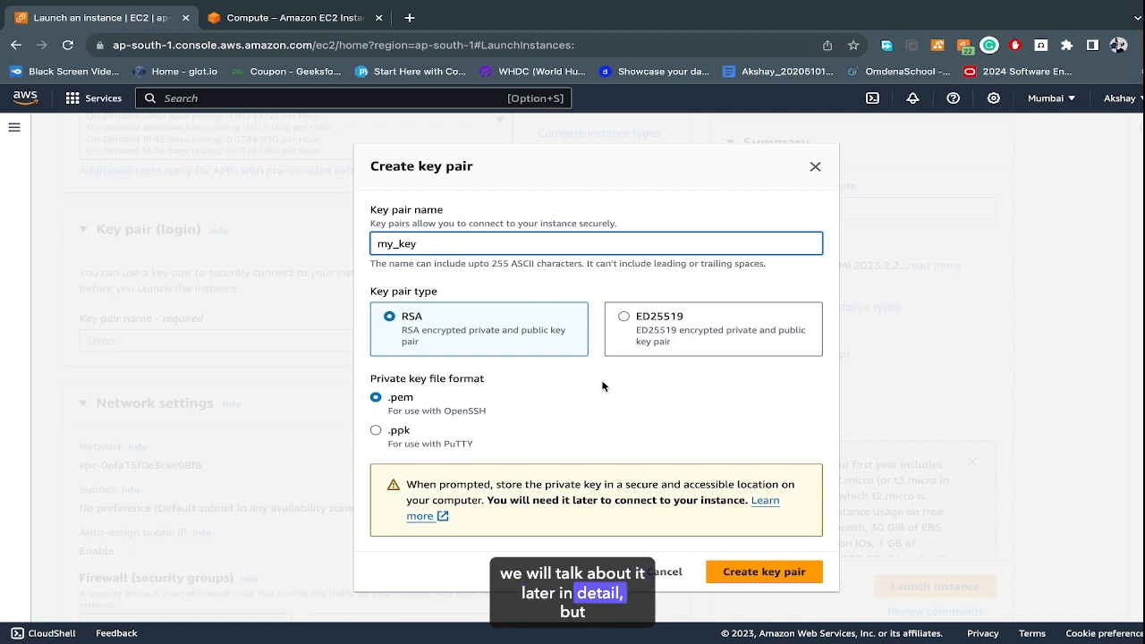
pyautogui.click(764, 580)
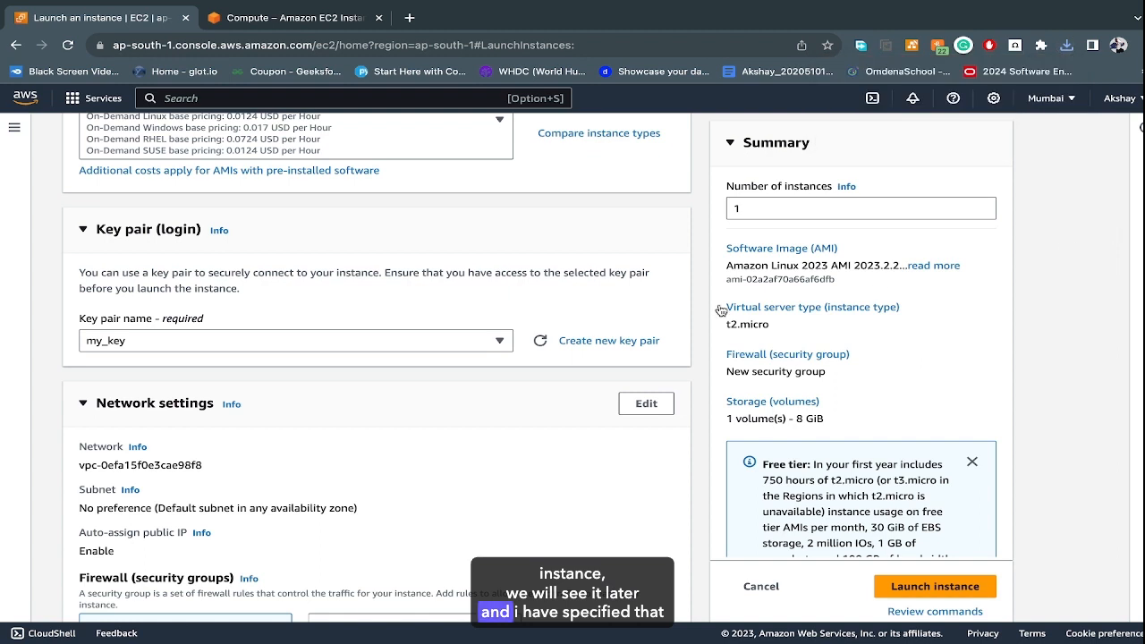
pyautogui.click(344, 351)
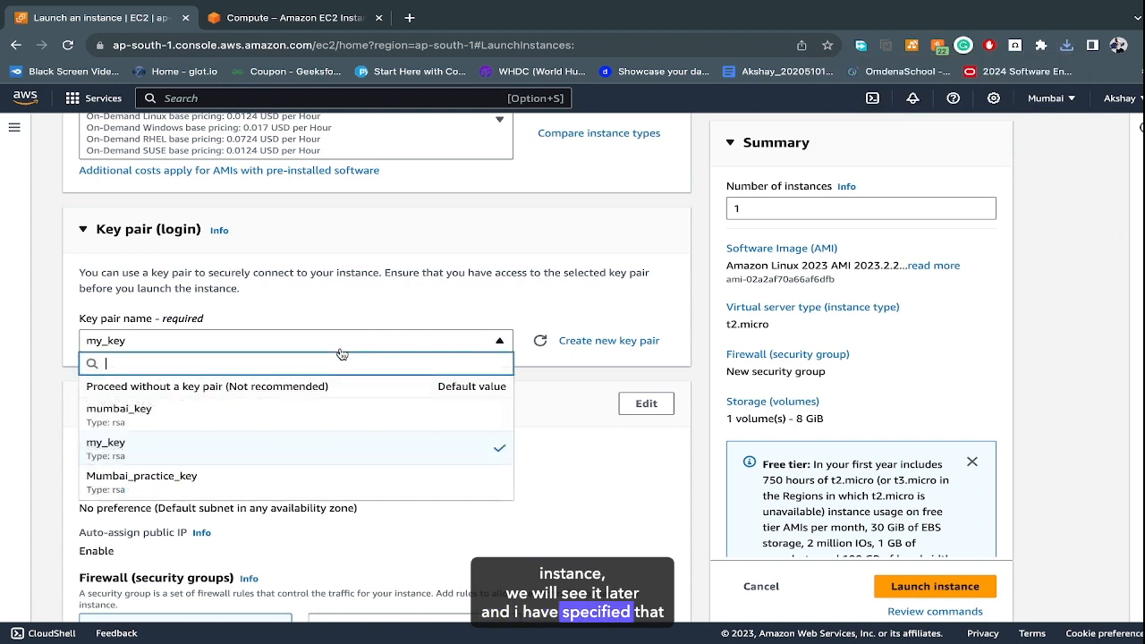
pyautogui.click(126, 457)
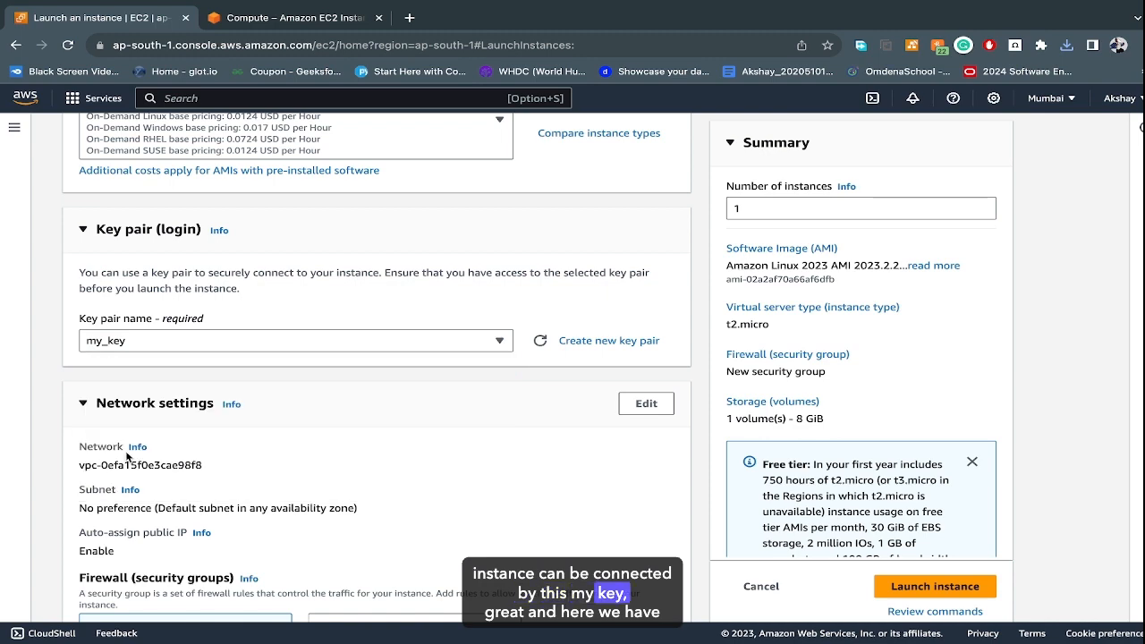
# - Review the launch form's network, firewall and storage settings down to the advanced details, and return to the beginning of the form
pyautogui.scroll(-3, 280, 477)
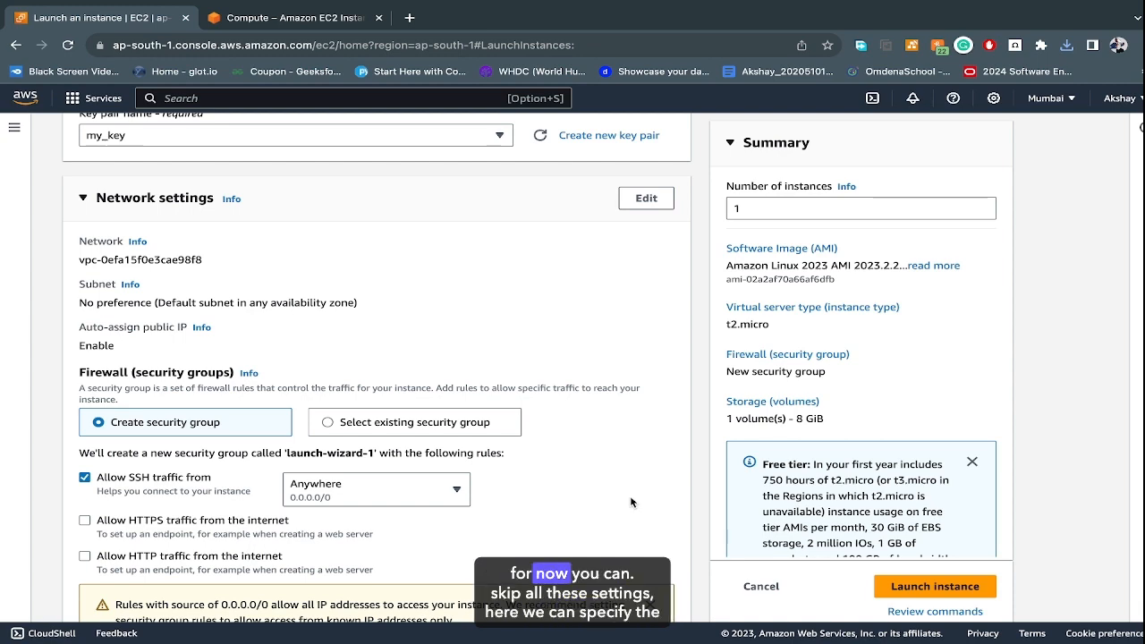
pyautogui.scroll(-1, 631, 503)
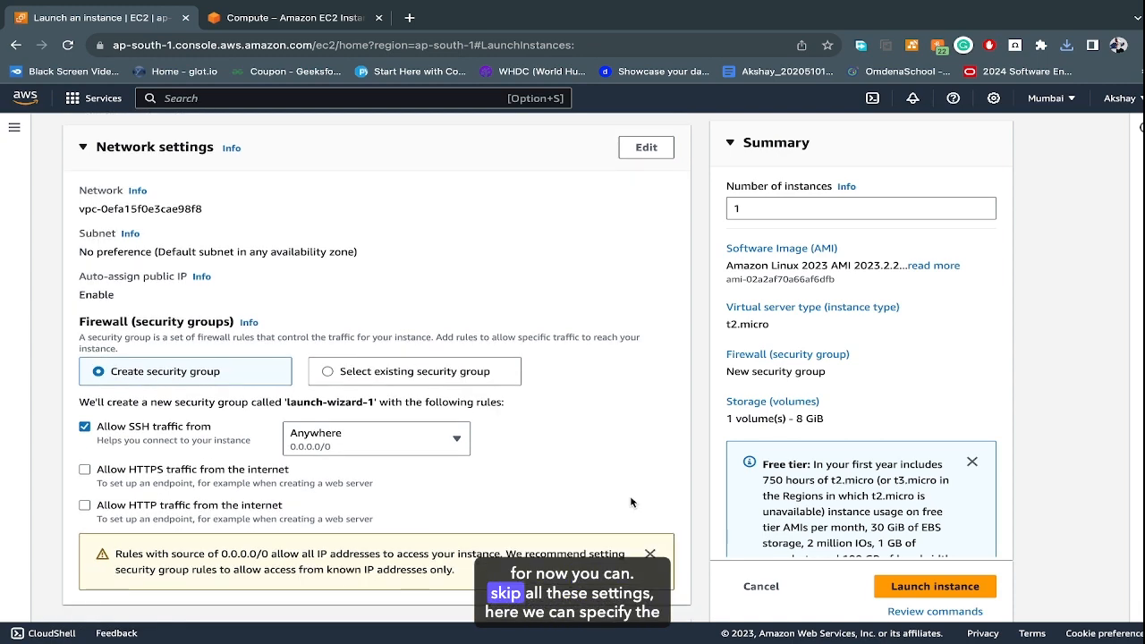
pyautogui.scroll(-4, 548, 401)
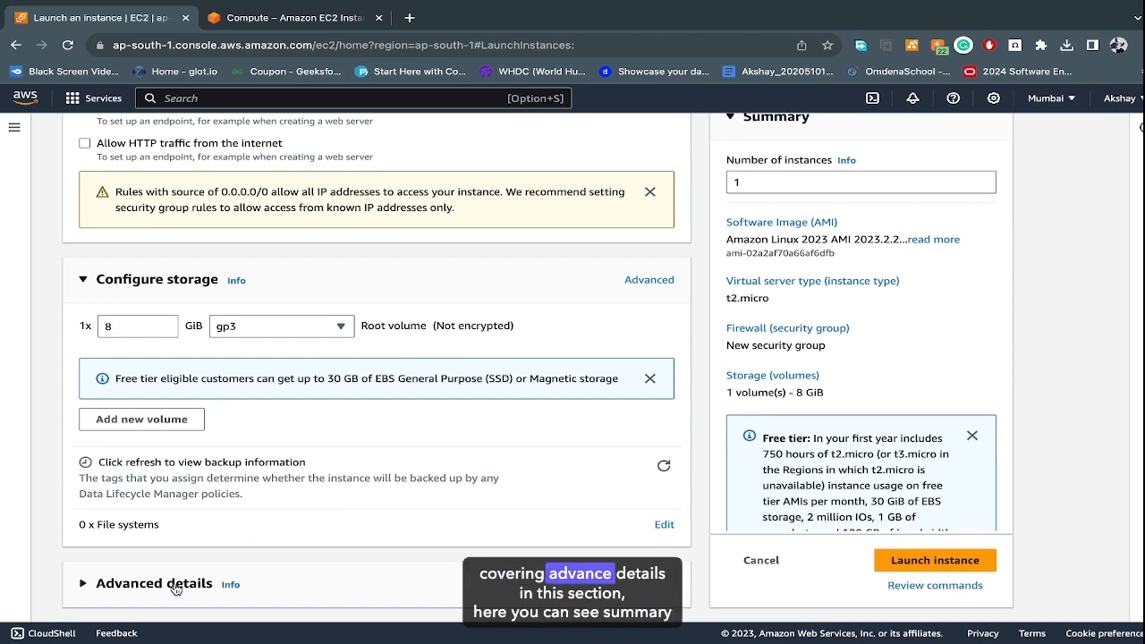
pyautogui.scroll(15, 654, 416)
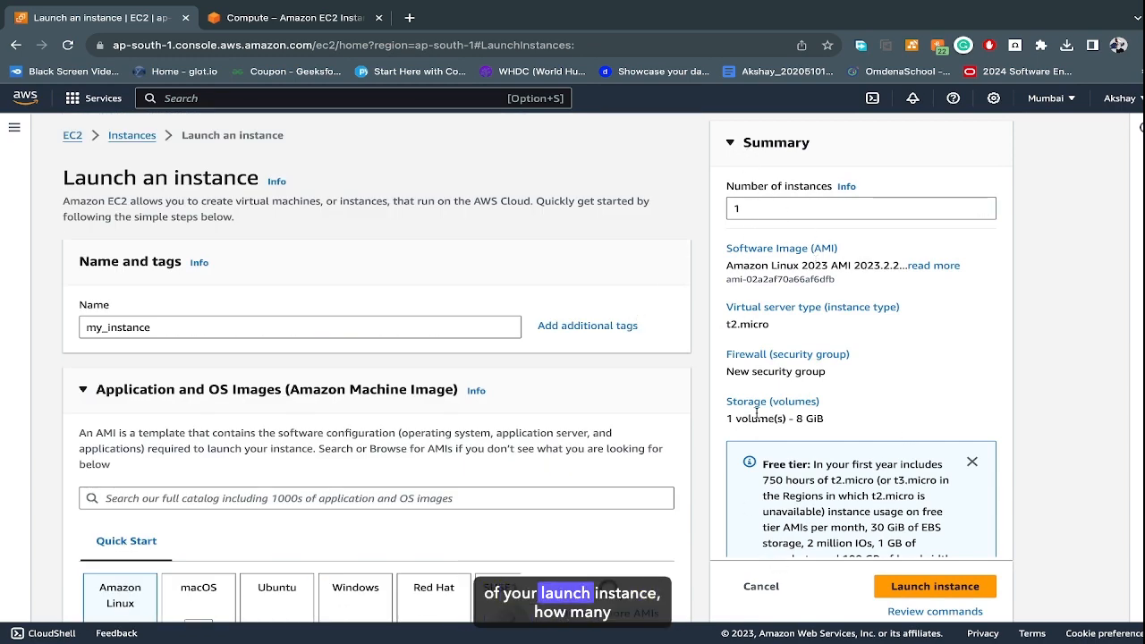
# - Check the summary's instance count, instance type, security group and storage against the form, and launch the instance
pyautogui.click(845, 211)
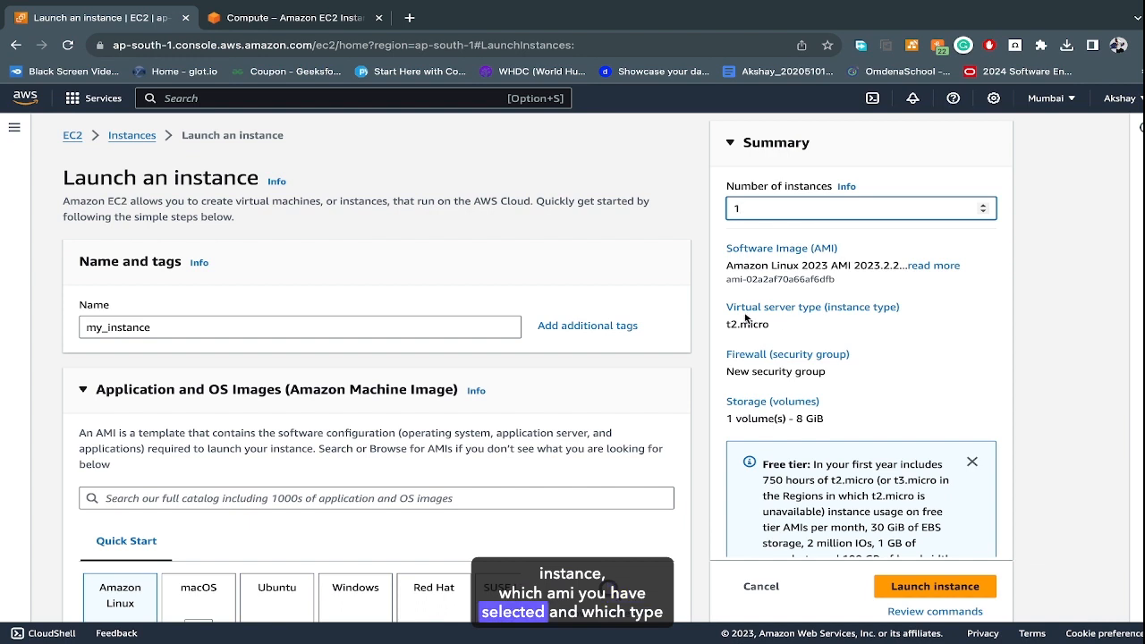
pyautogui.moveTo(769, 324); pyautogui.dragTo(750, 324)
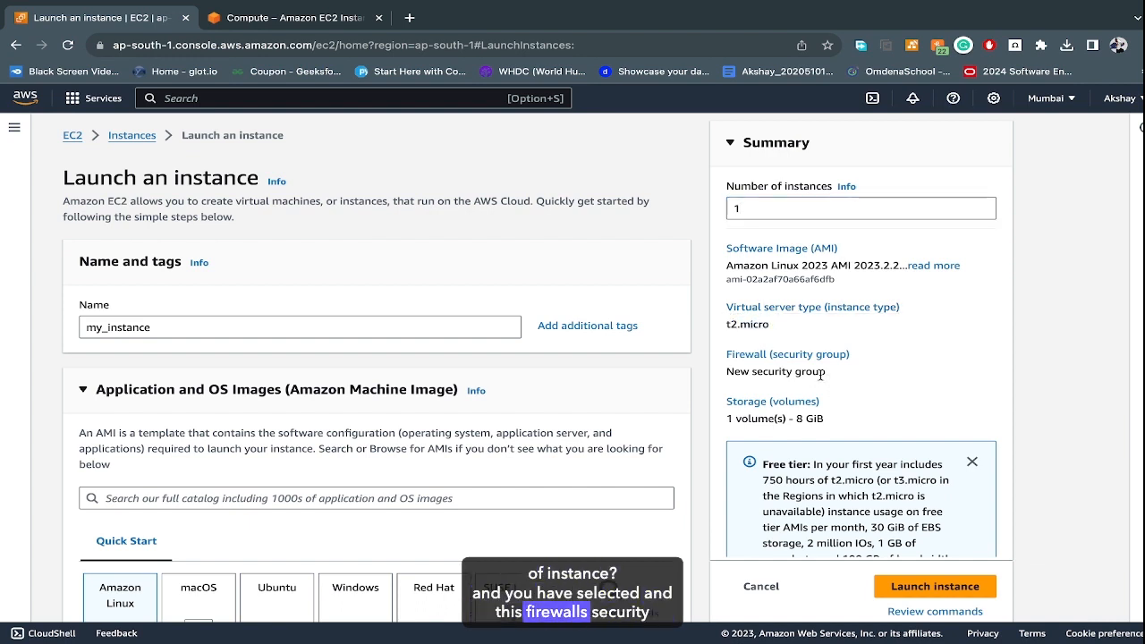
pyautogui.moveTo(821, 376); pyautogui.dragTo(726, 355)
pyautogui.scroll(-5, 404, 519)
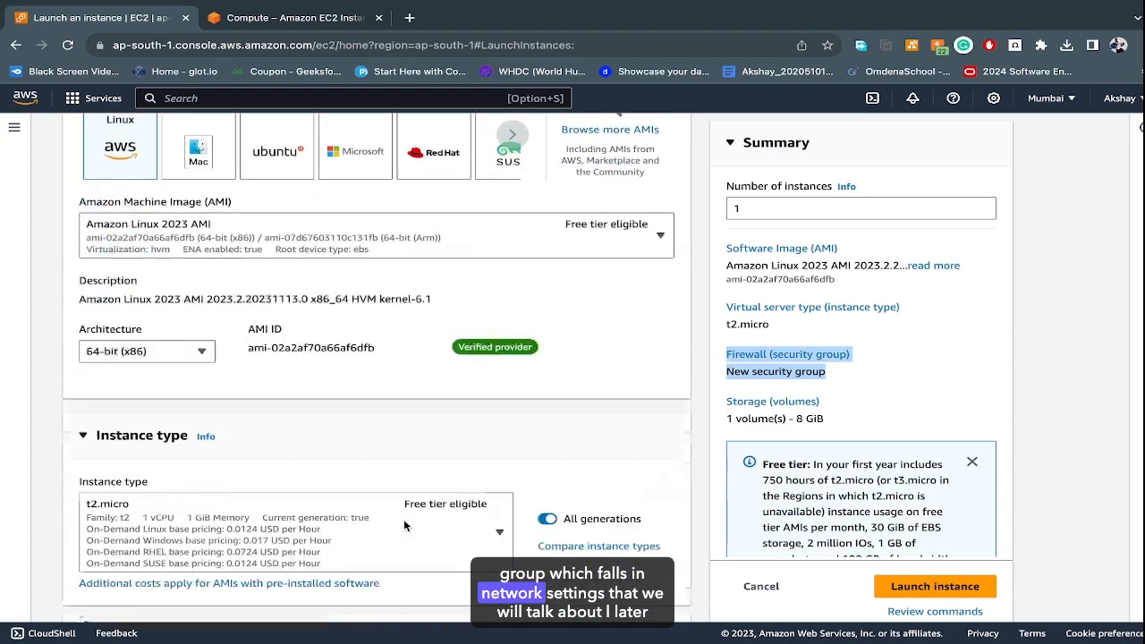
pyautogui.scroll(-8, 403, 523)
pyautogui.scroll(1, 403, 523)
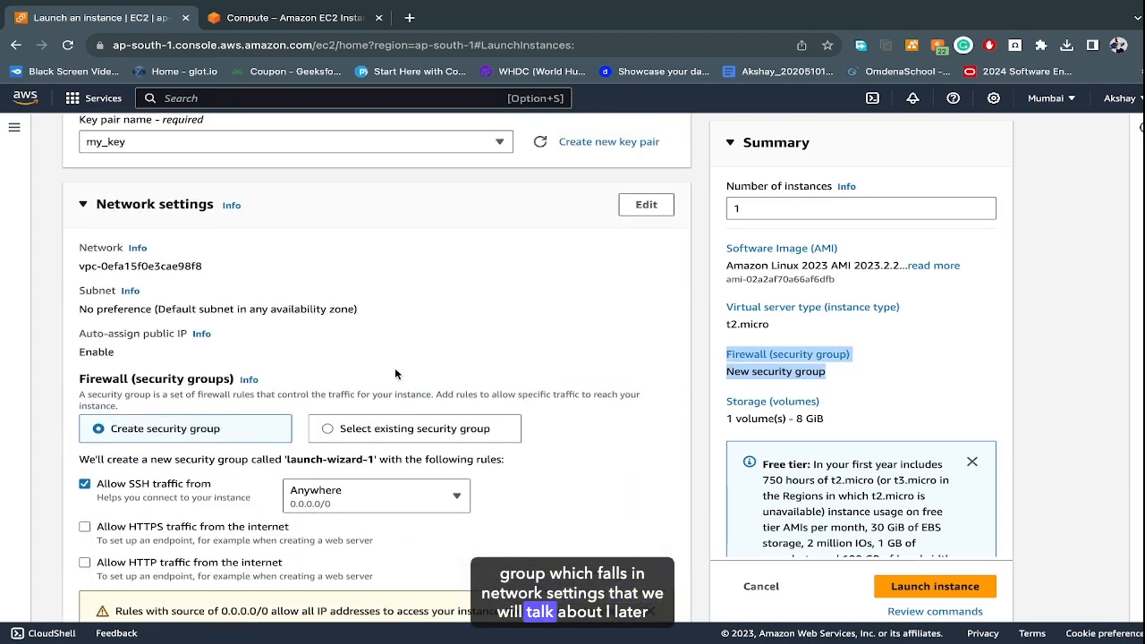
pyautogui.moveTo(758, 419); pyautogui.dragTo(894, 441)
pyautogui.scroll(-1, 894, 440)
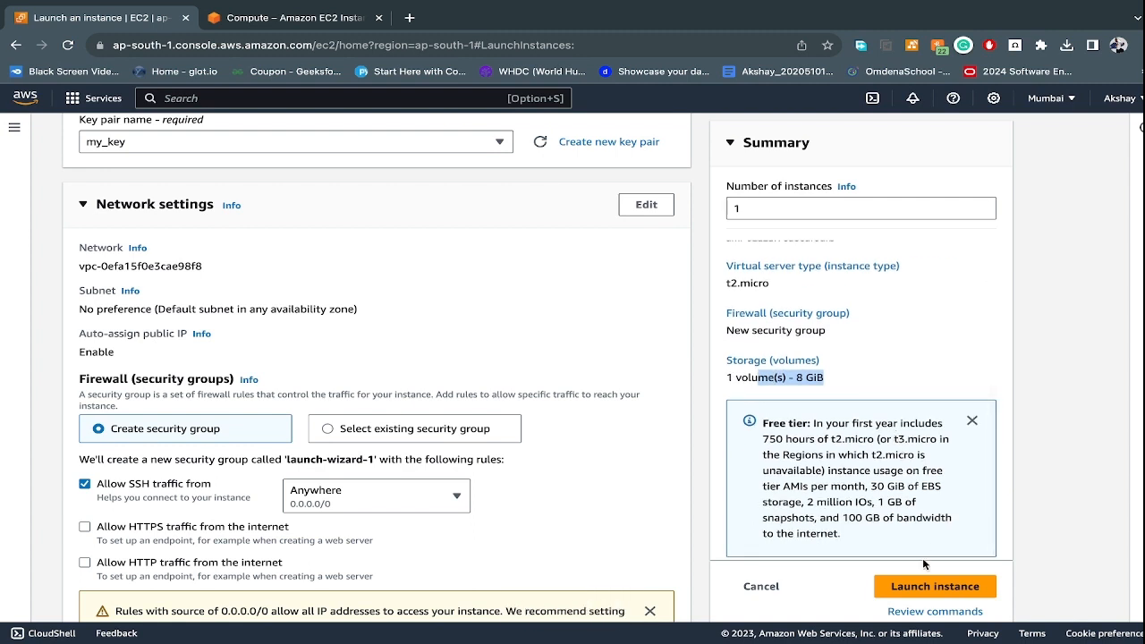
pyautogui.click(925, 587)
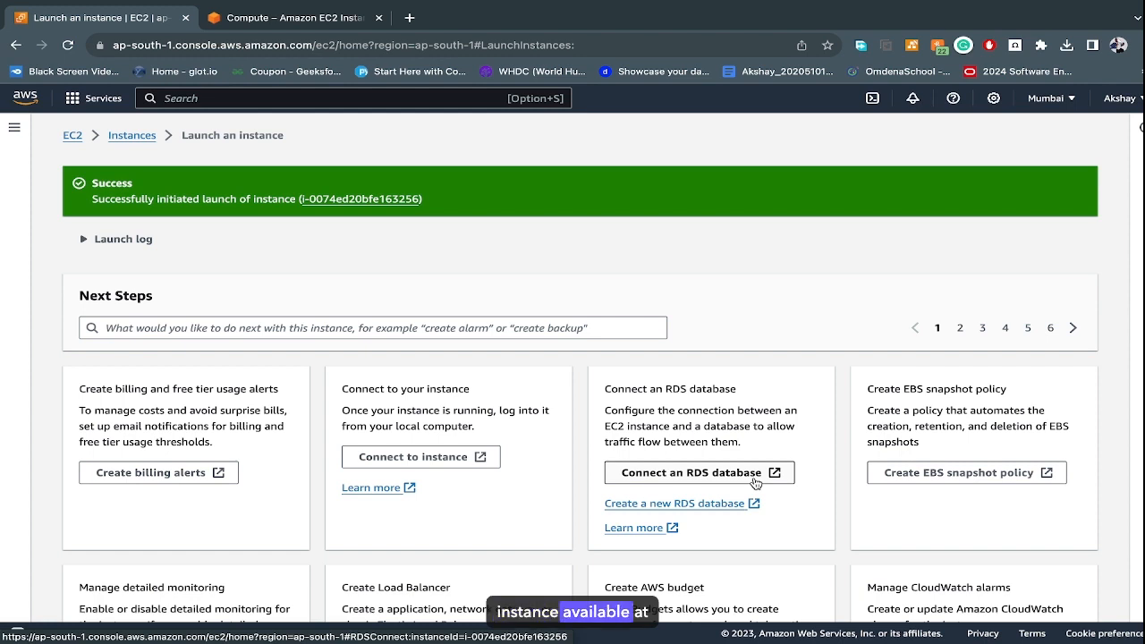
# - View the instances list, open the running instances from the EC2 Dashboard, and refresh the list to look for my_instance
pyautogui.click(132, 135)
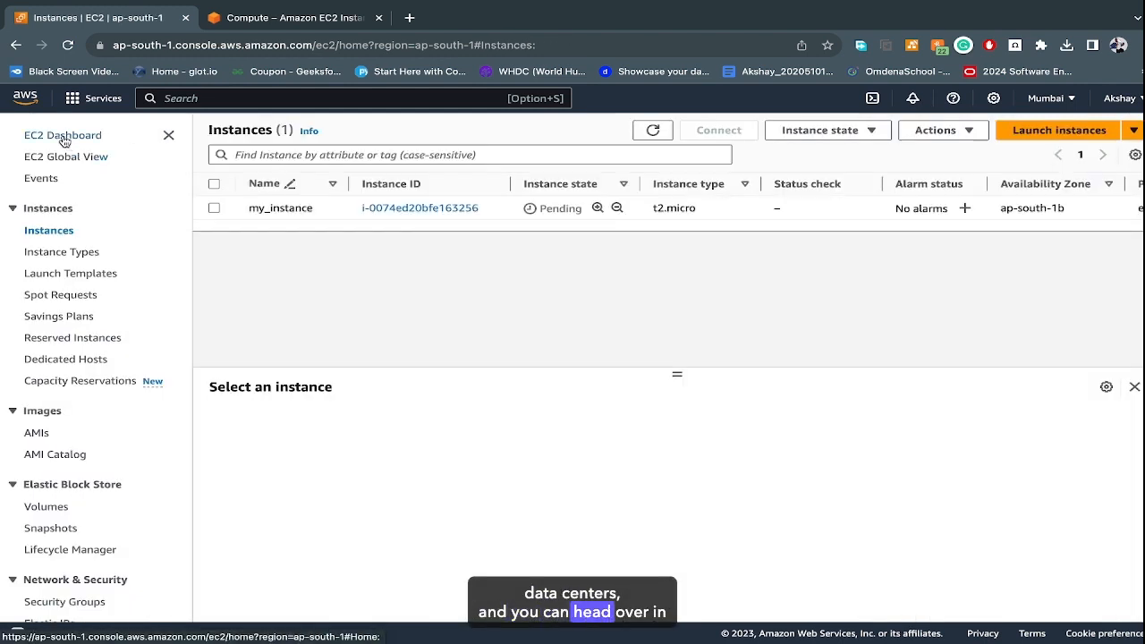
pyautogui.click(63, 140)
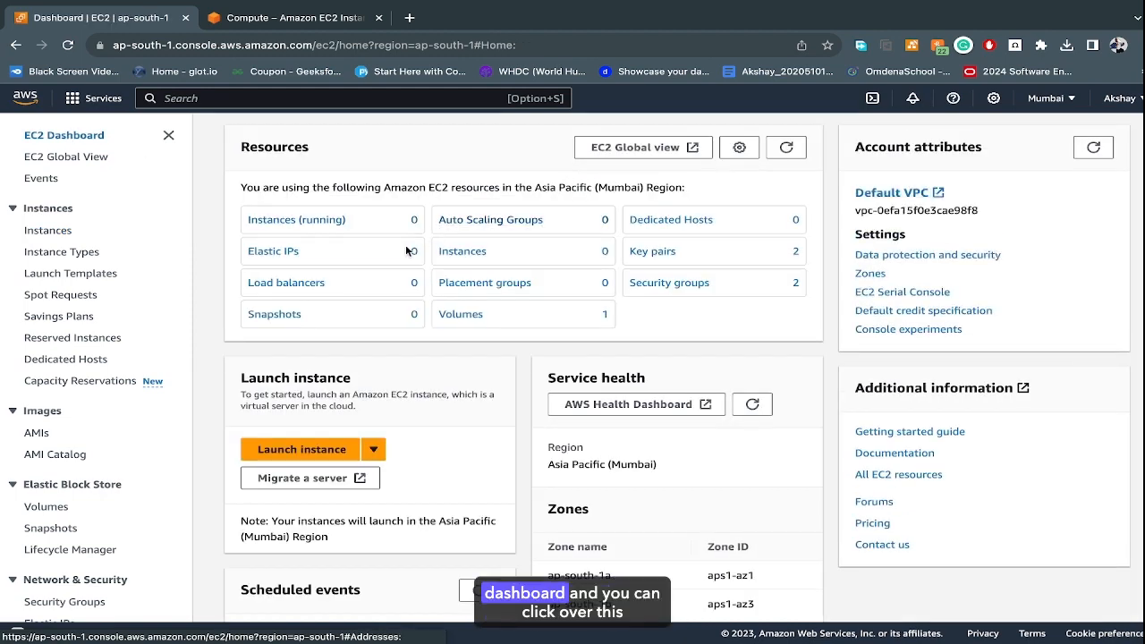
pyautogui.click(291, 227)
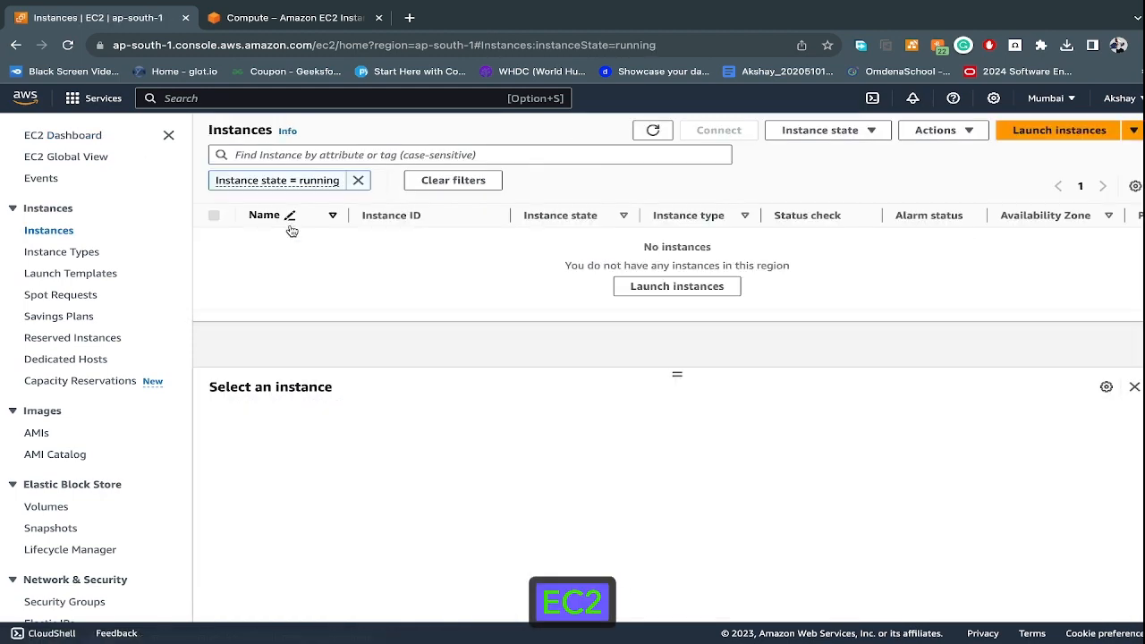
pyautogui.click(654, 132)
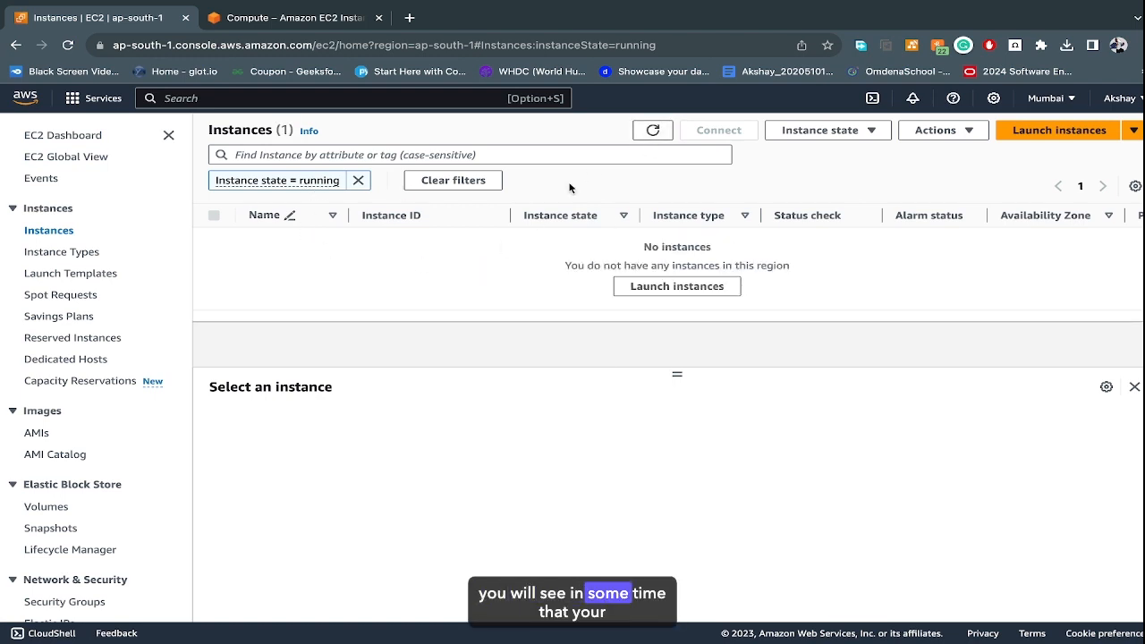
pyautogui.click(653, 132)
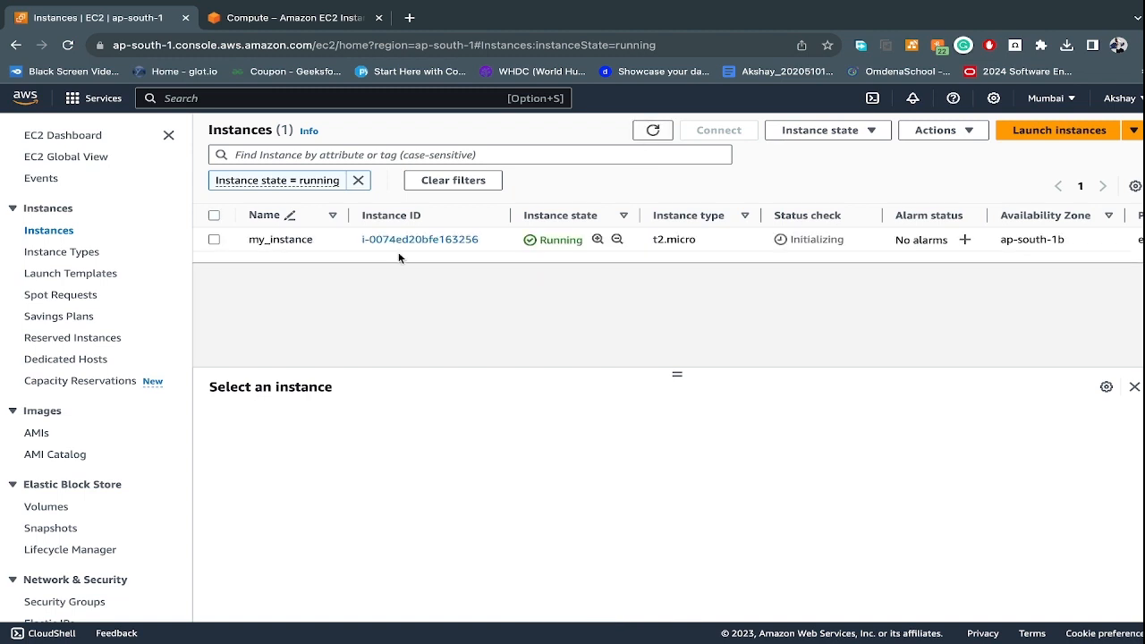
# - Select my_instance to view its details and examine its status check
pyautogui.click(788, 240)
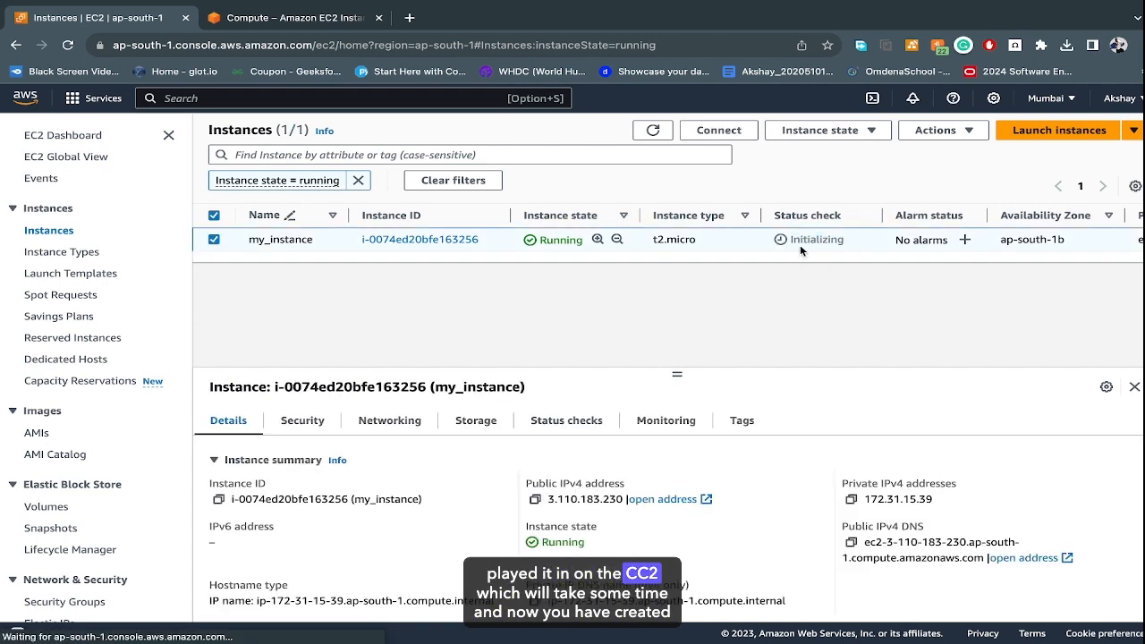
pyautogui.moveTo(787, 242); pyautogui.dragTo(853, 248)
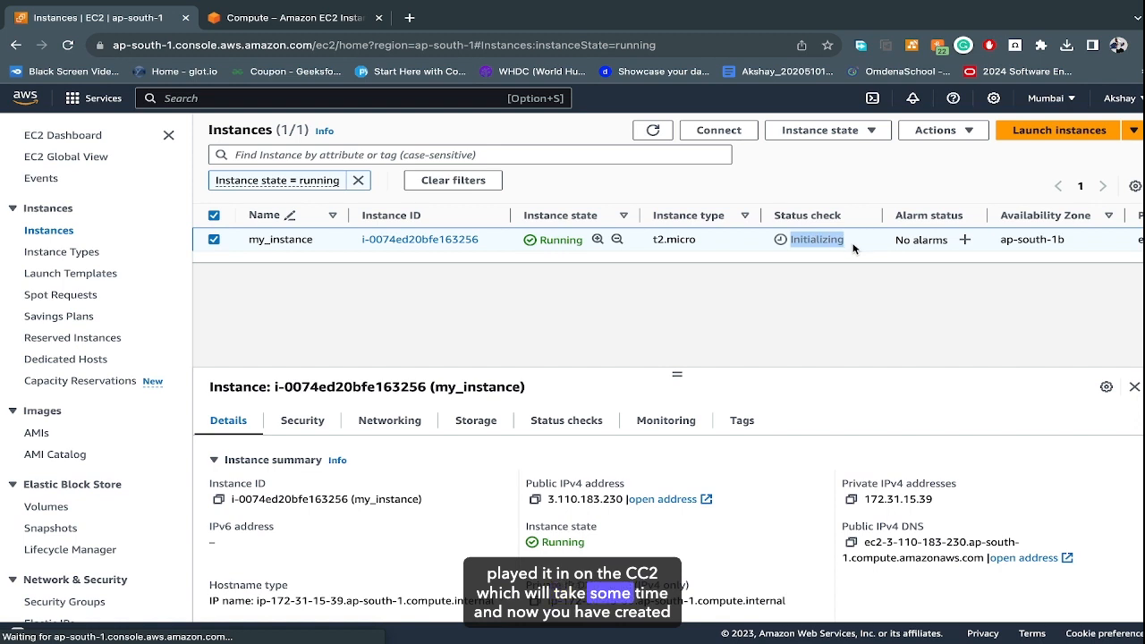
pyautogui.click(750, 348)
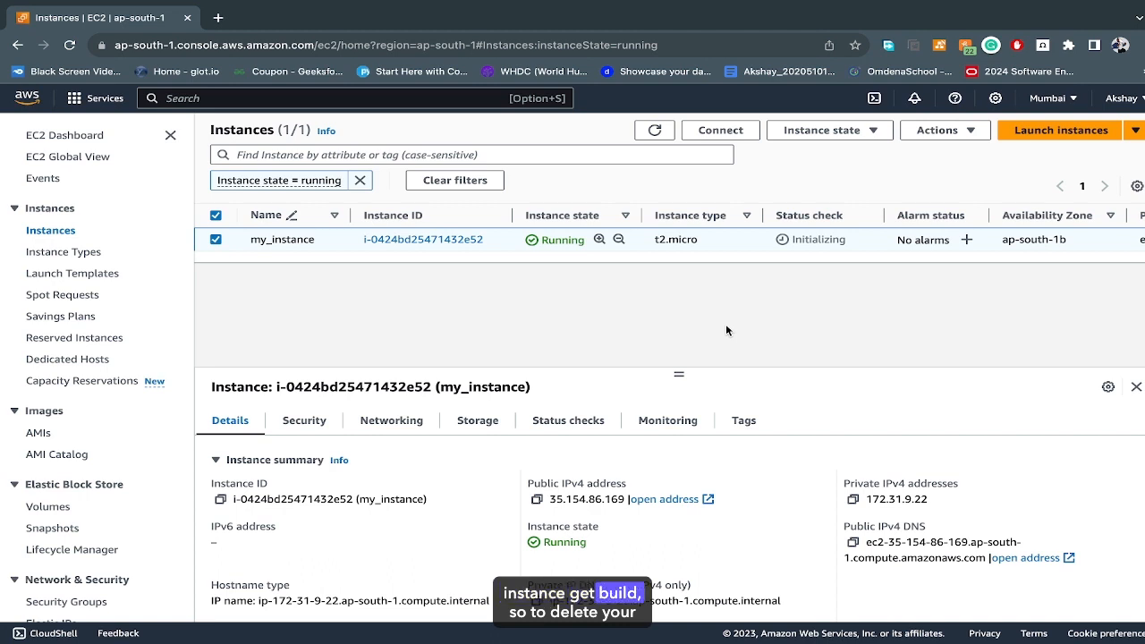
# - Terminate the selected my_instance and refresh the list of running instances
pyautogui.click(216, 240)
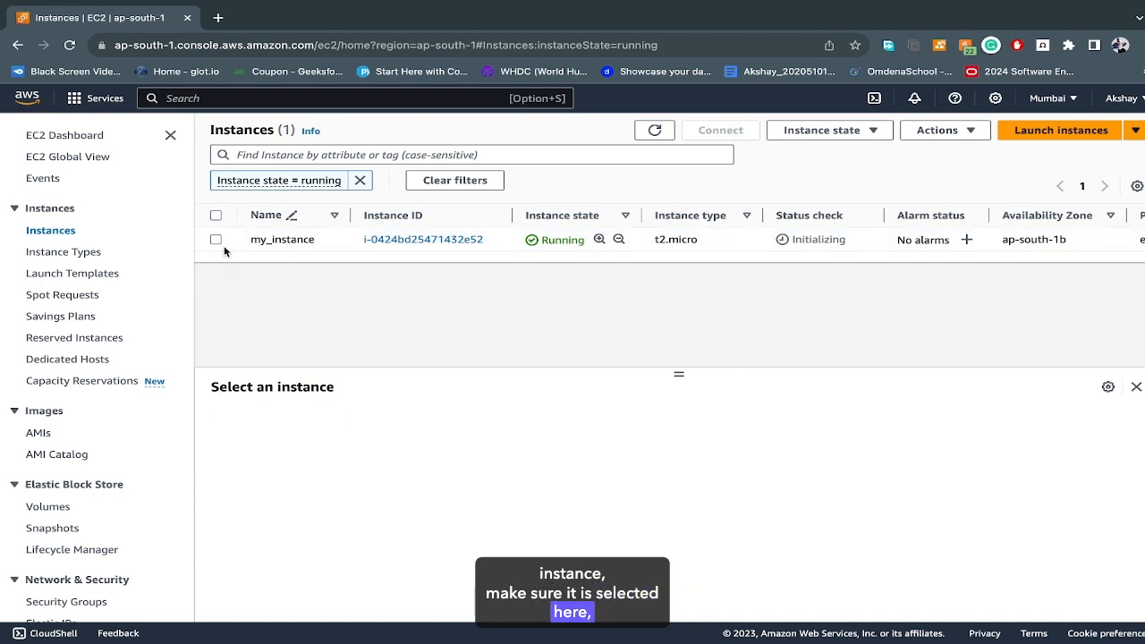
pyautogui.click(216, 240)
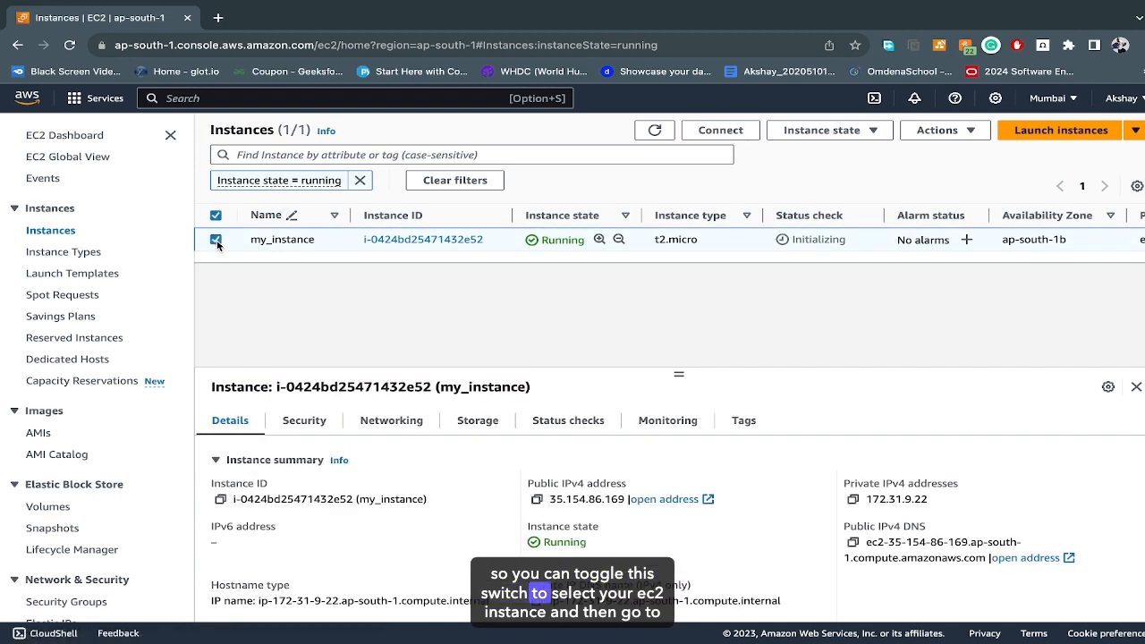
pyautogui.click(841, 134)
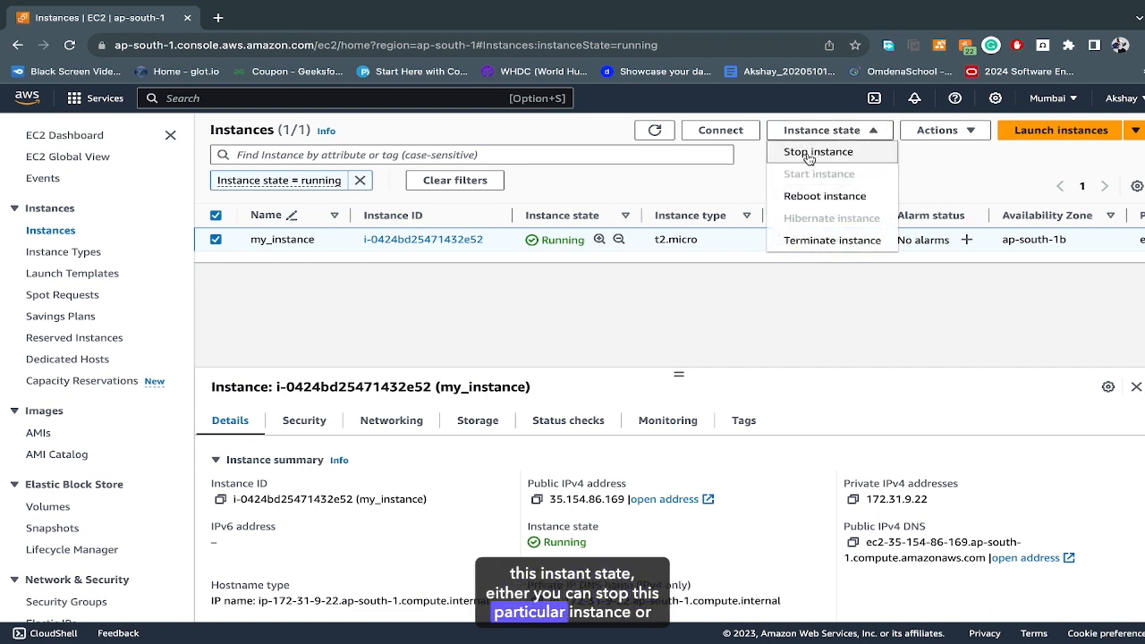
pyautogui.click(808, 247)
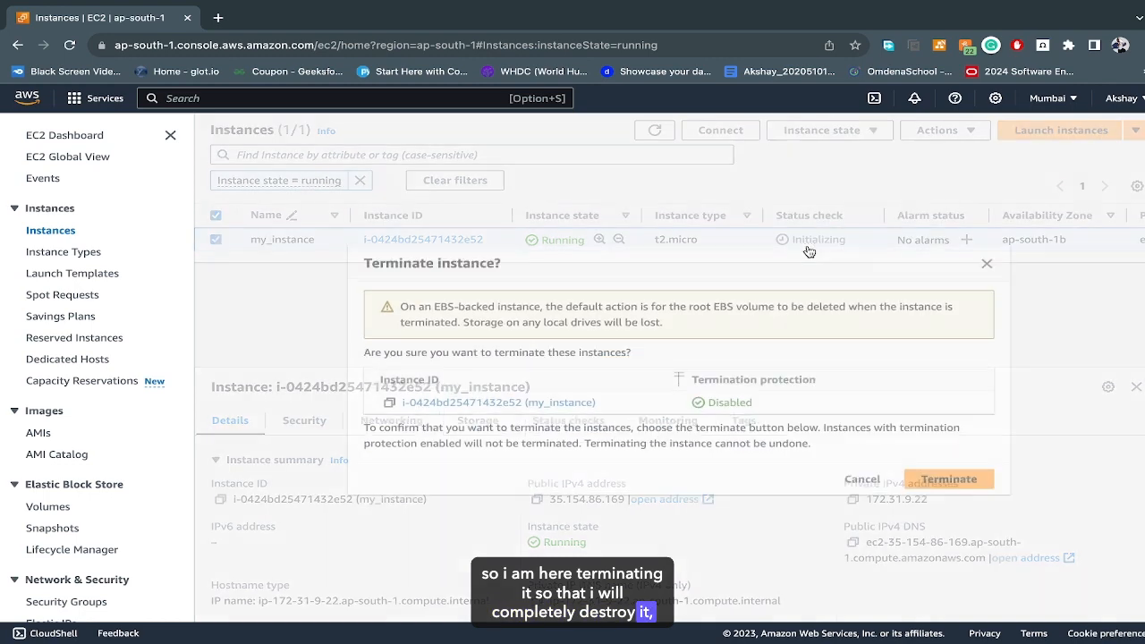
pyautogui.click(947, 476)
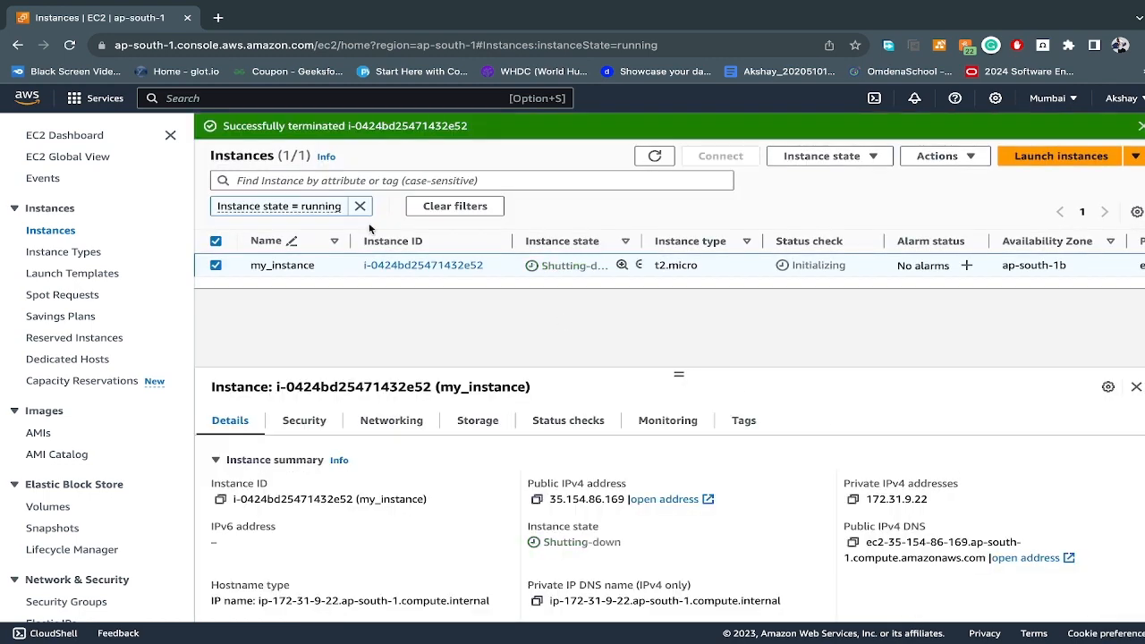
pyautogui.click(659, 157)
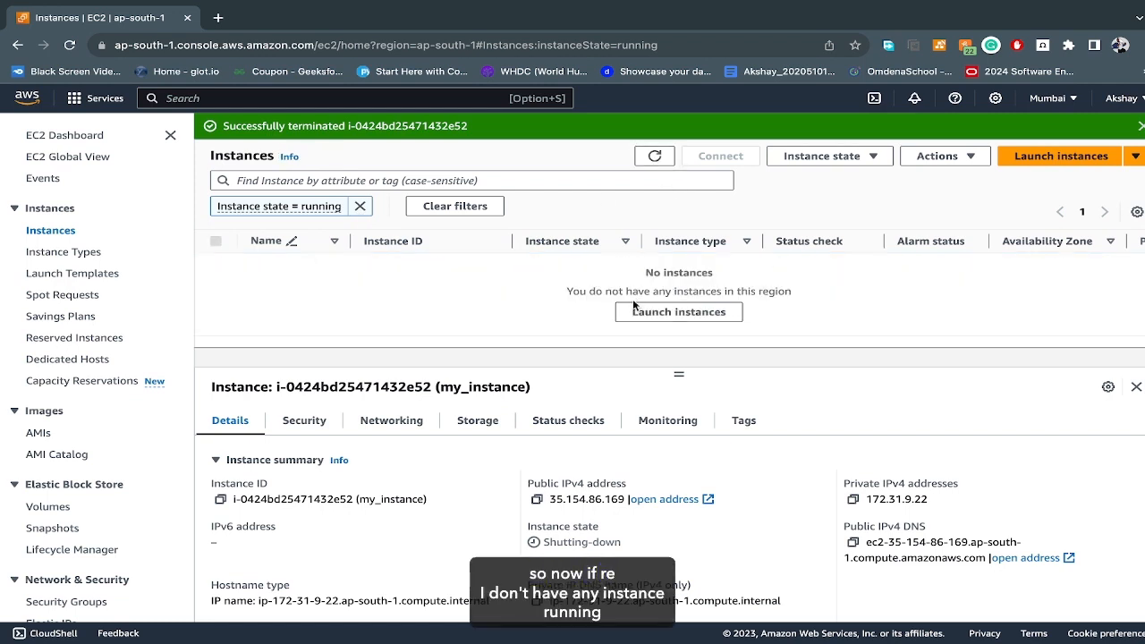